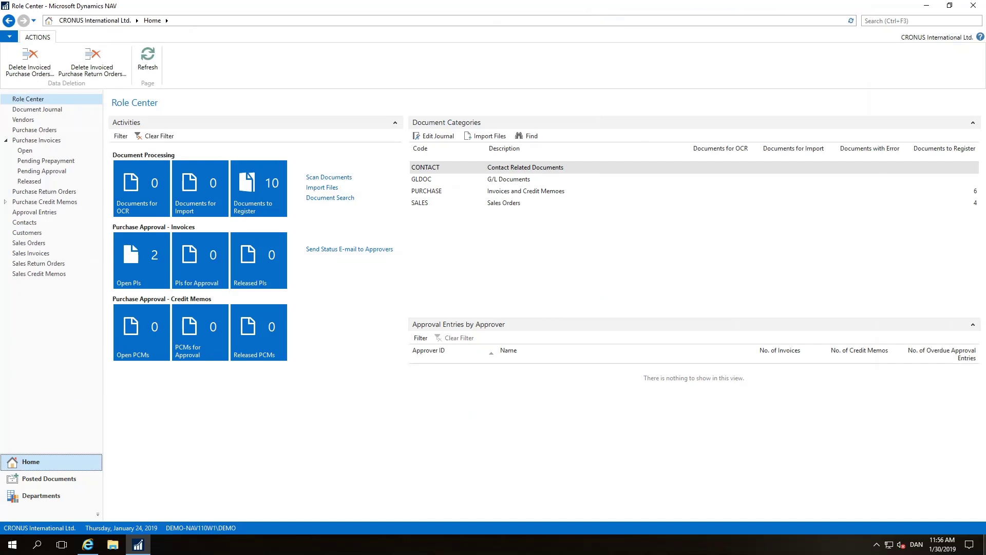
Add Continia user BD with salesperson Bart Duncan and unlimited purchase approval, and save.
click(45, 496)
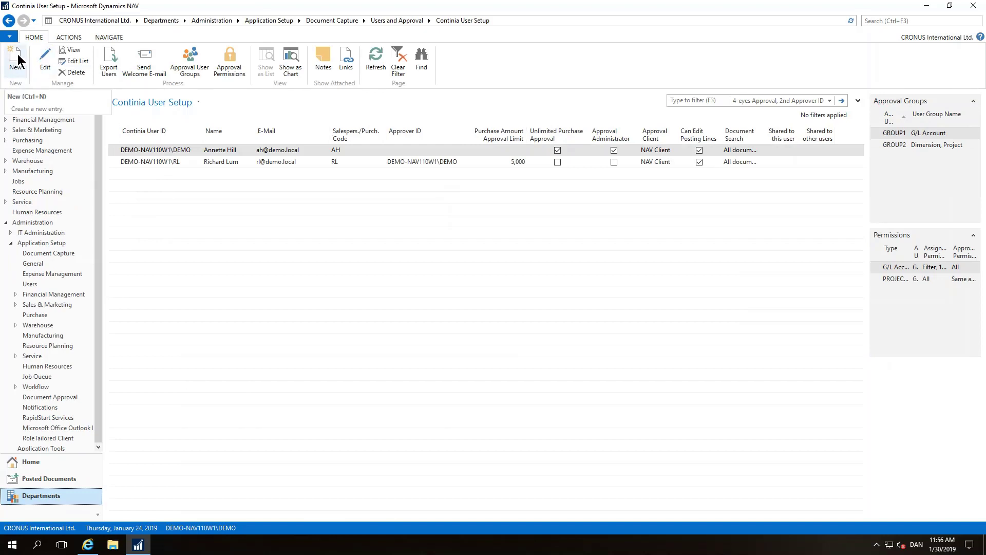
click(16, 62)
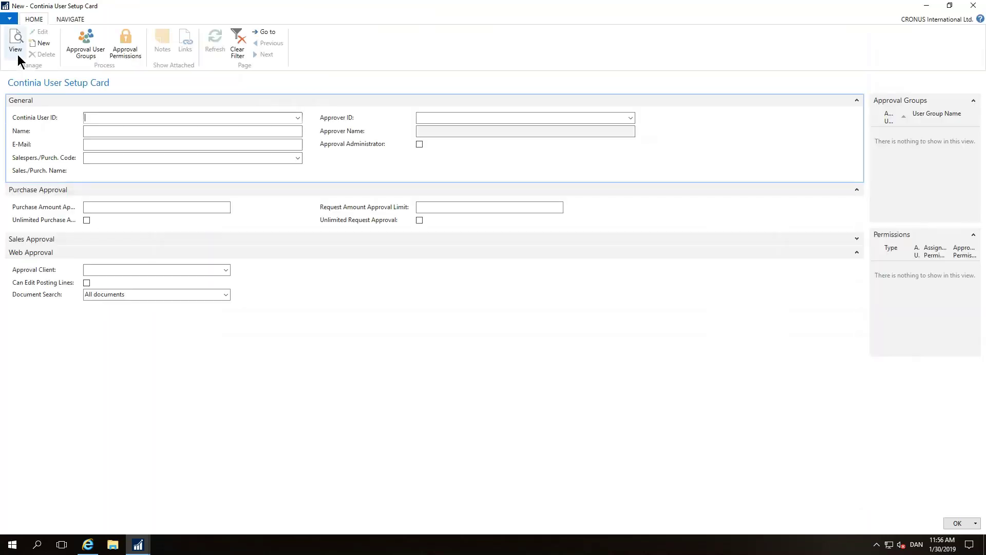
click(297, 117)
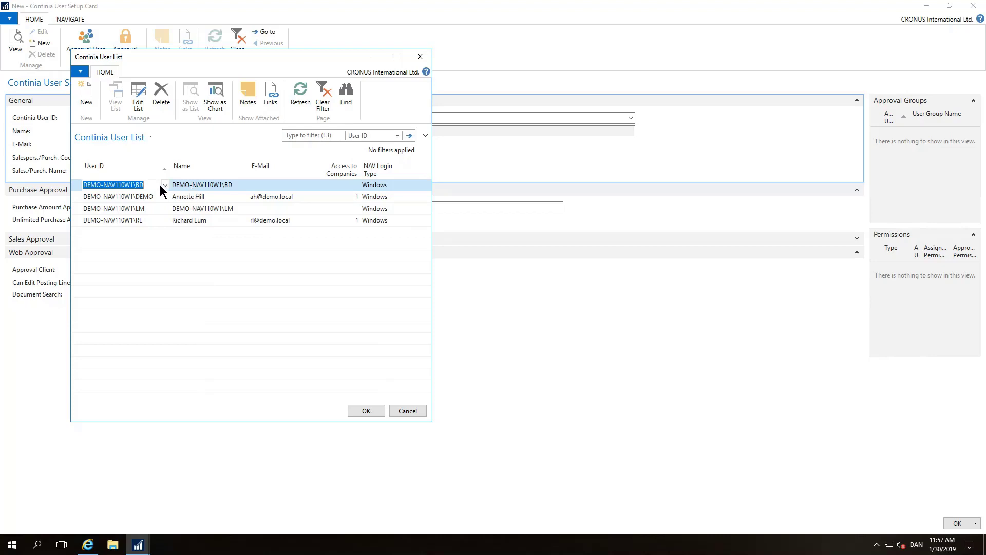
click(369, 413)
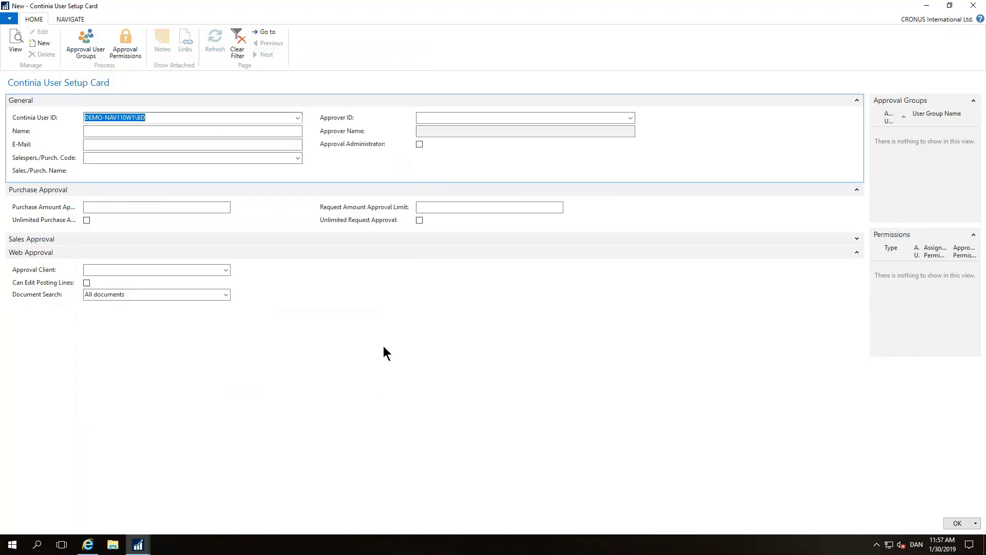
click(300, 159)
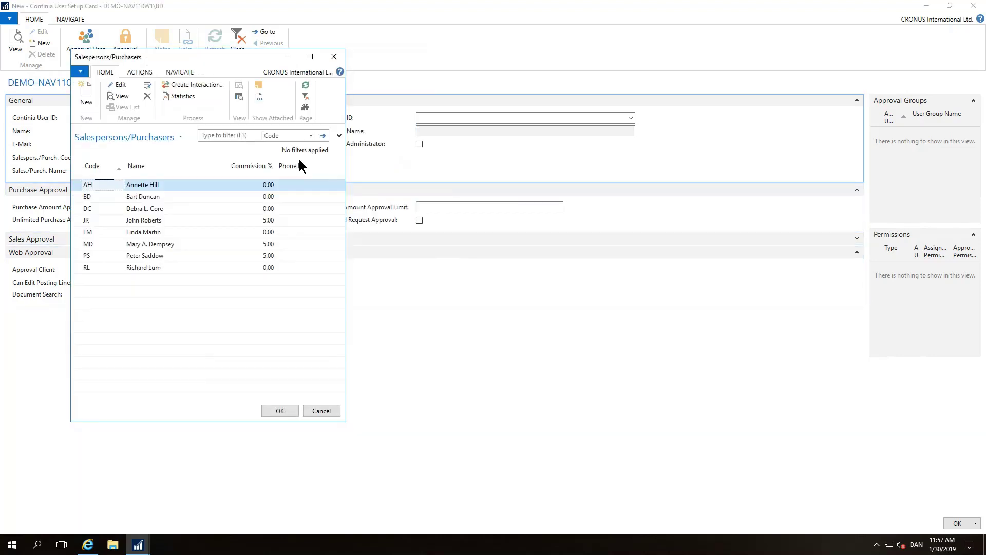
click(158, 198)
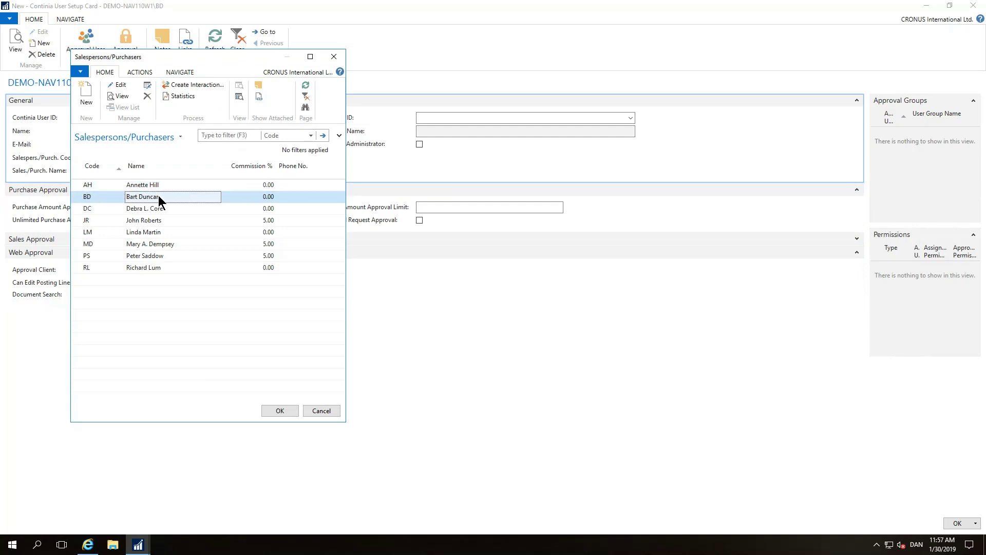
click(282, 411)
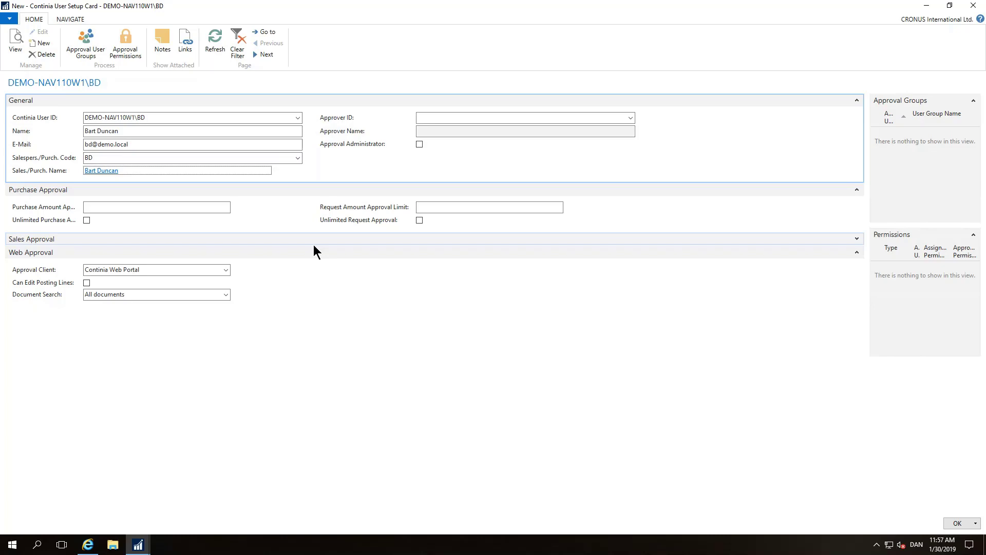
click(87, 221)
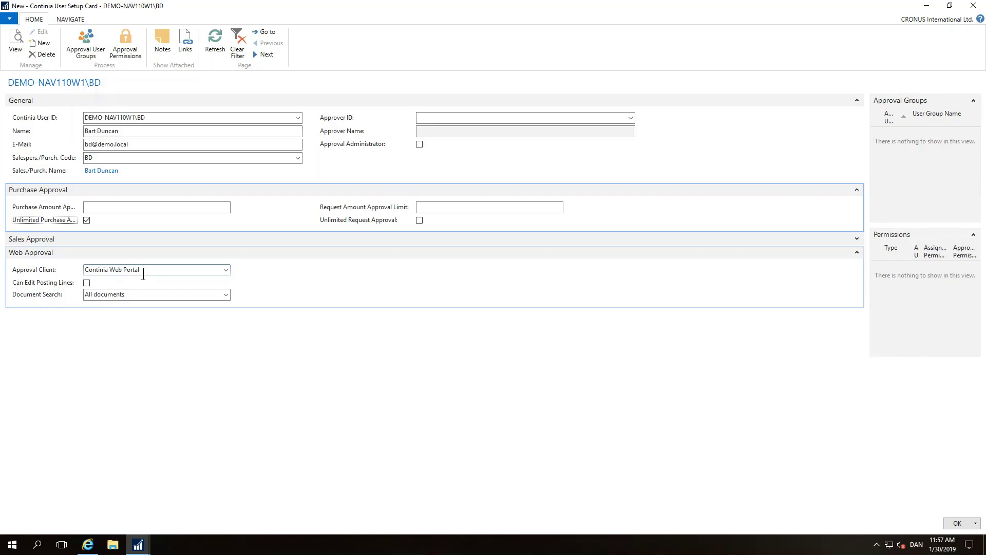
click(956, 523)
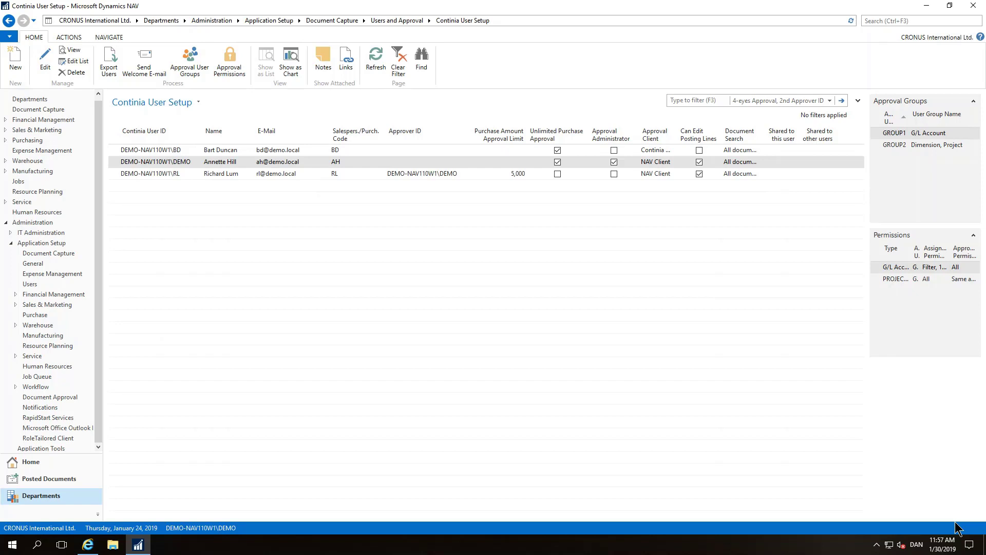
Start a new Continia user for DEMO-NAV110W1\LM with salesperson Linda Martin.
click(15, 65)
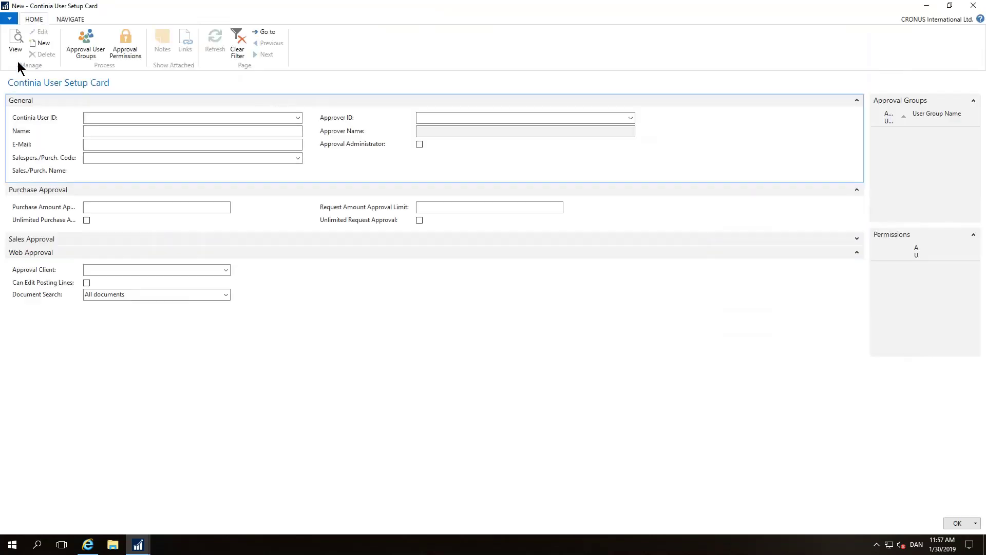
click(298, 117)
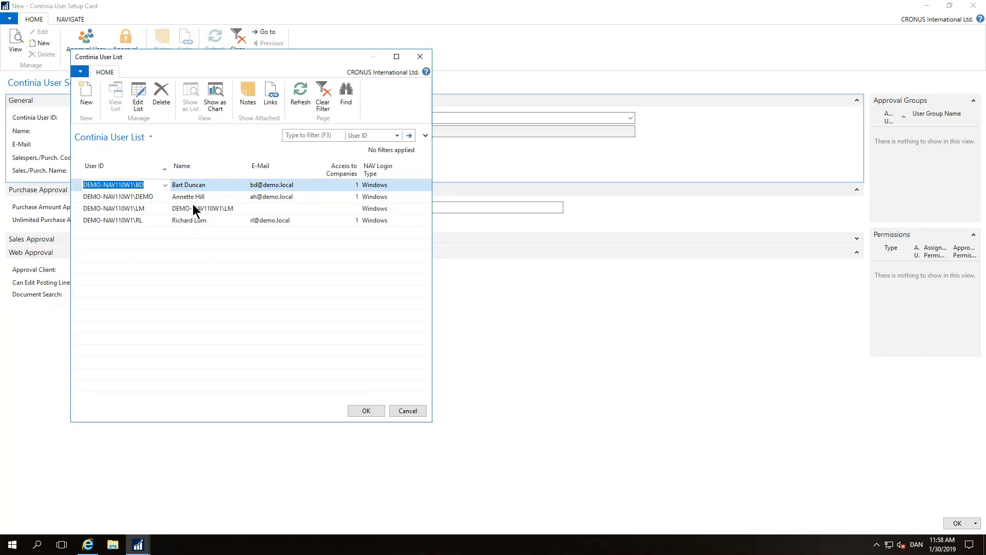
click(193, 205)
click(373, 411)
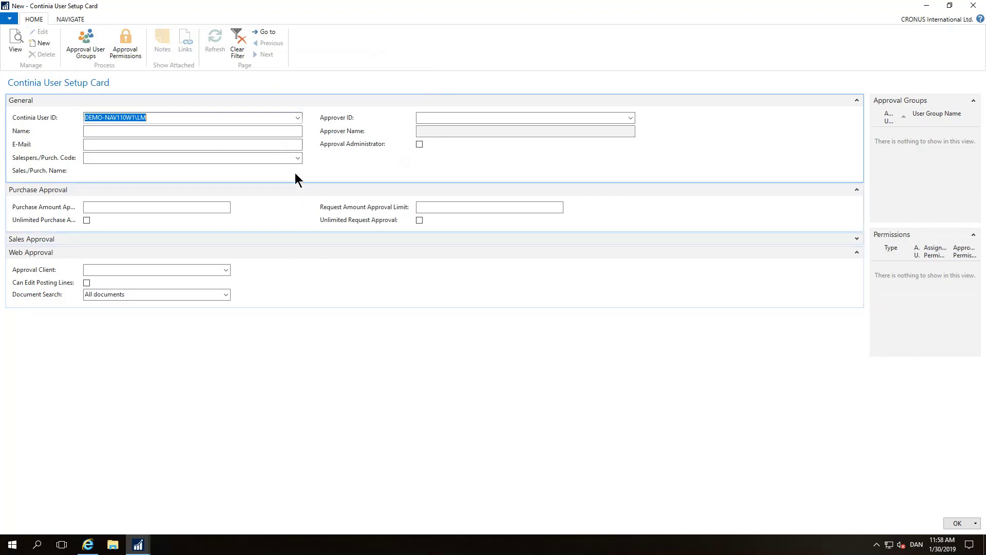
click(297, 158)
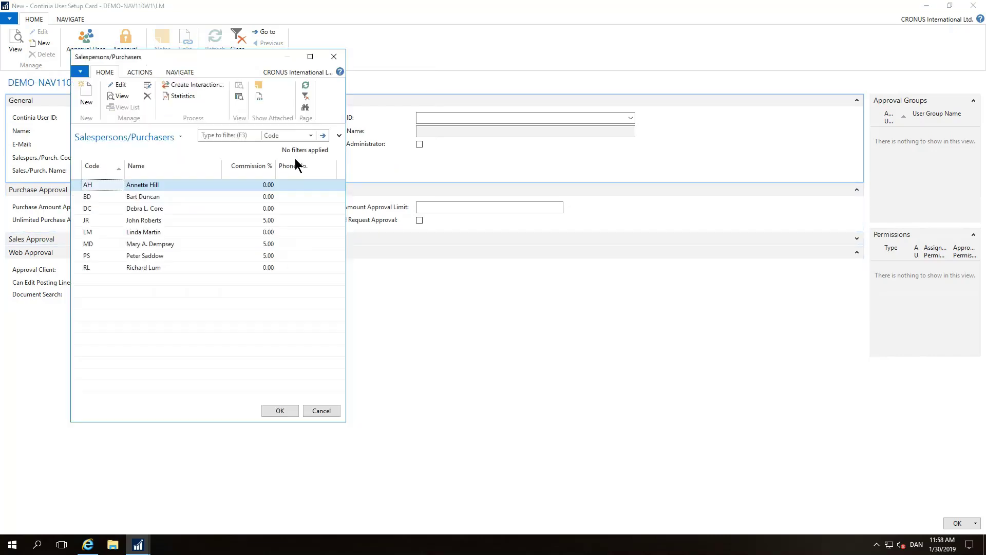
double_click(132, 232)
key(Tab)
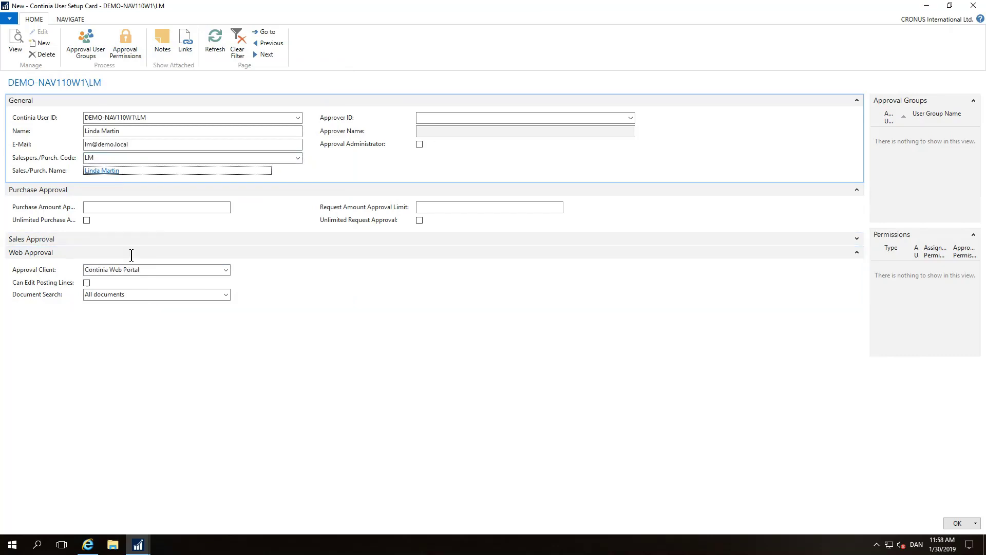
click(136, 207)
text(5000)
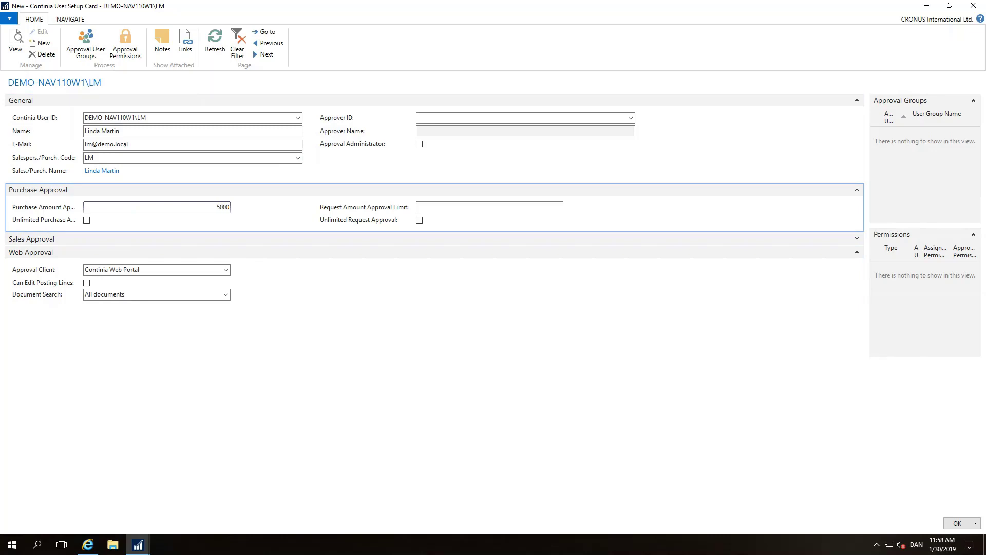
key(Tab)
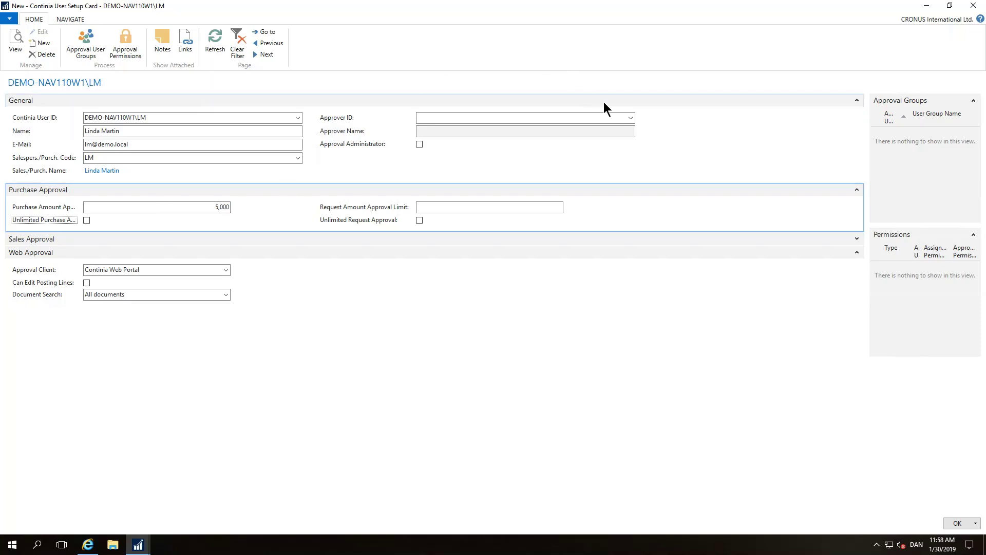
click(631, 120)
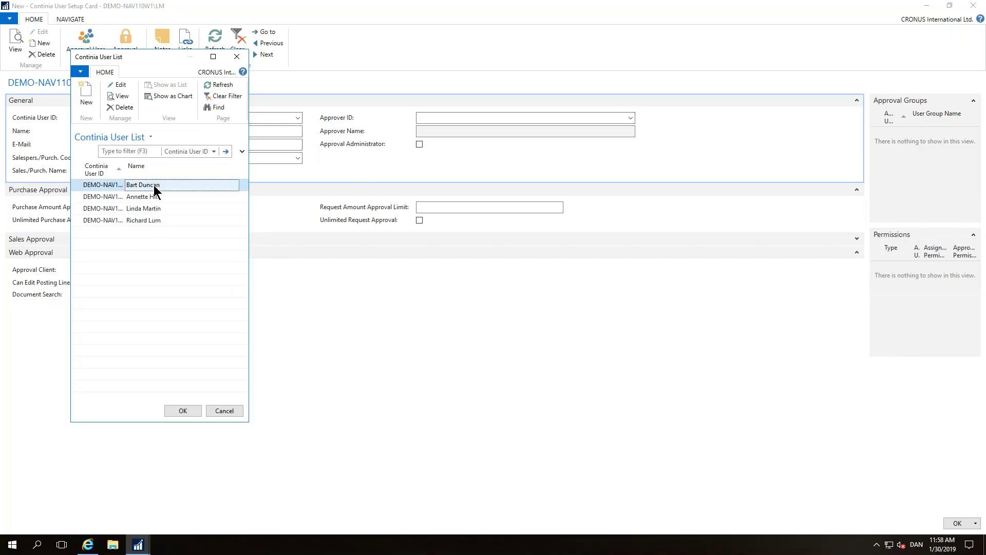
double_click(155, 186)
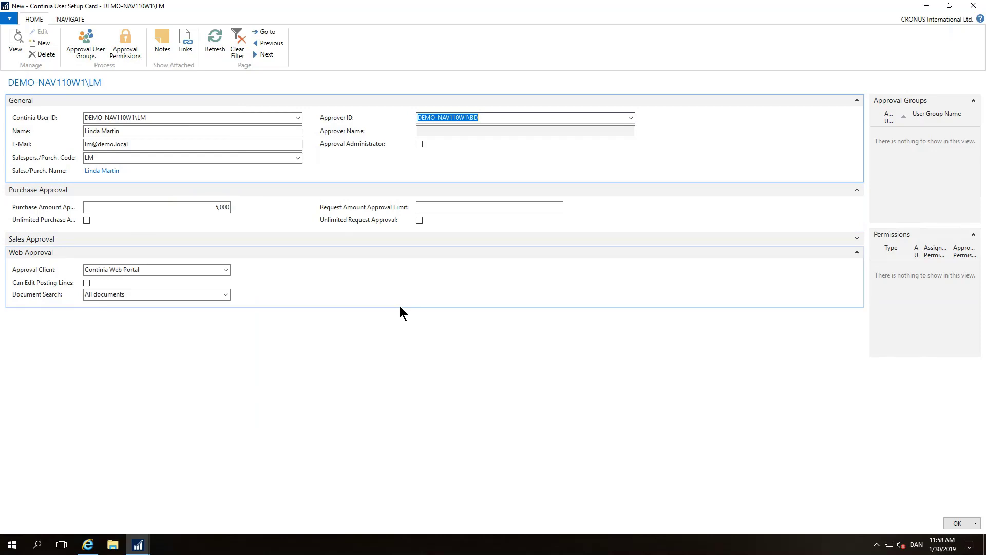
key(Tab)
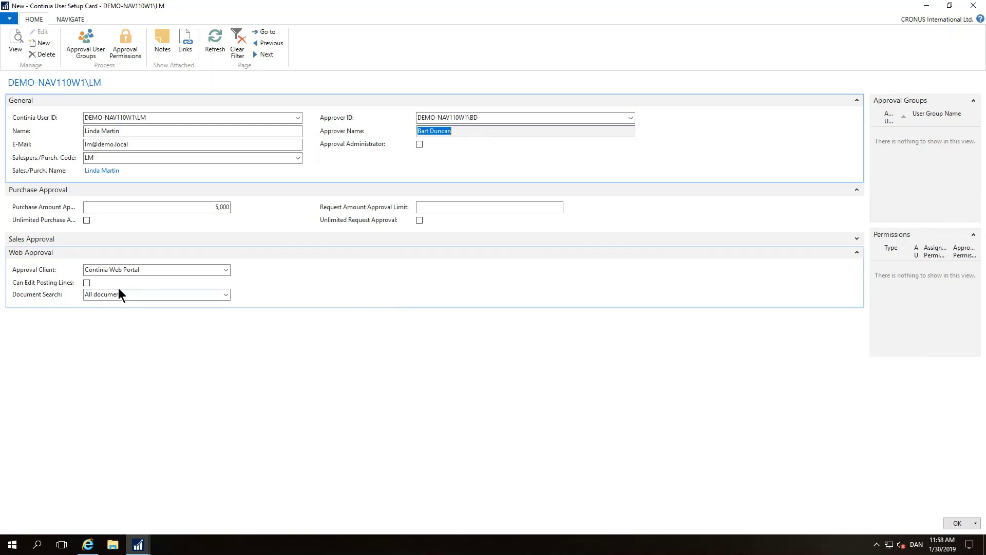
click(86, 285)
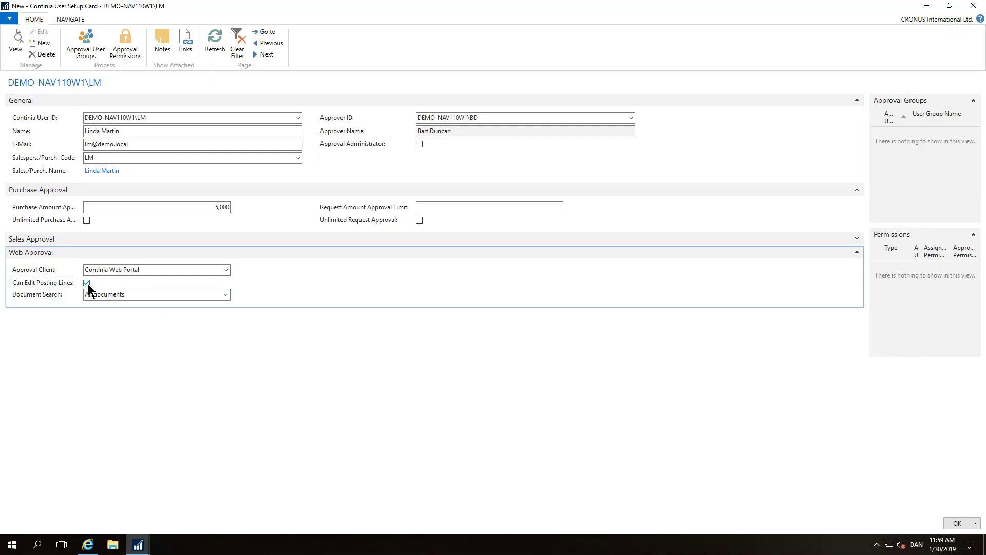
click(960, 525)
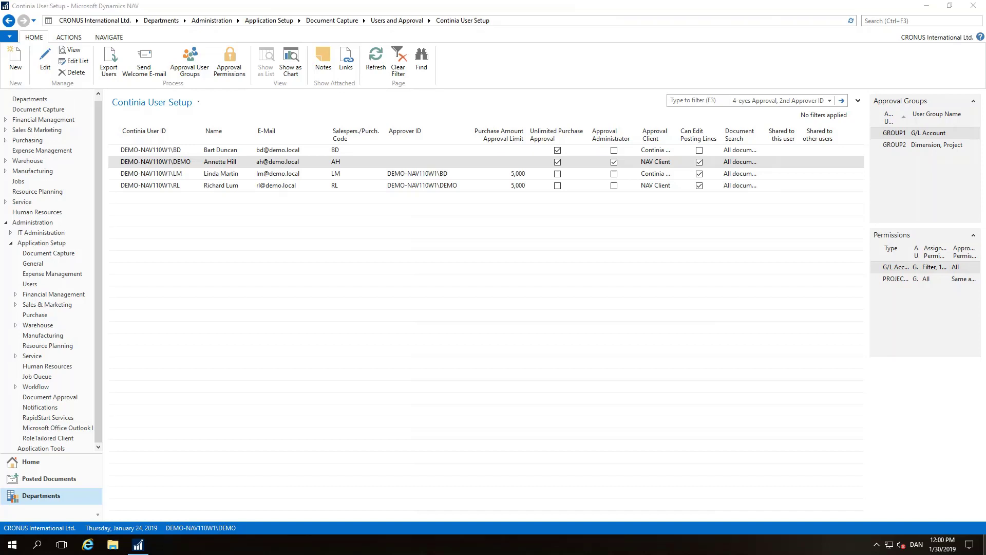
click(113, 71)
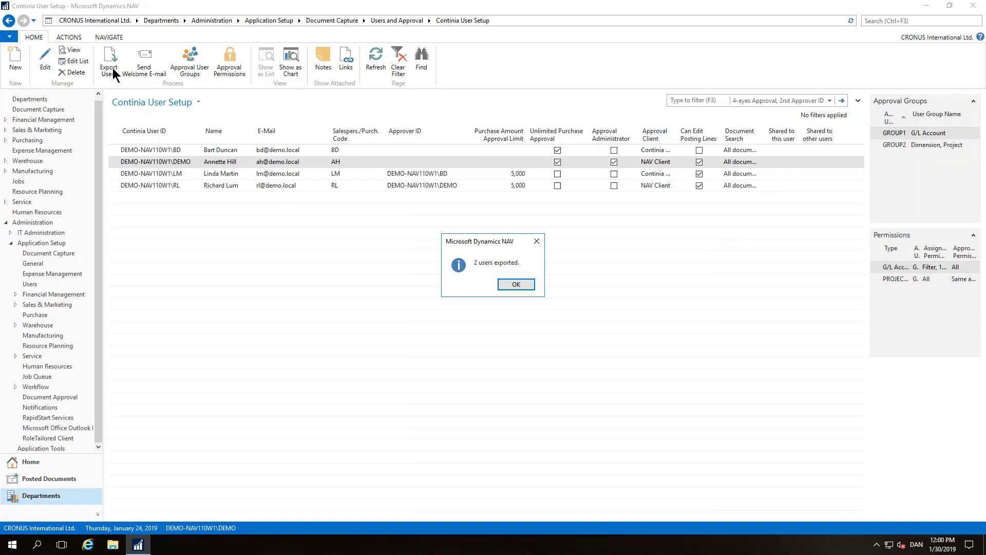
click(524, 284)
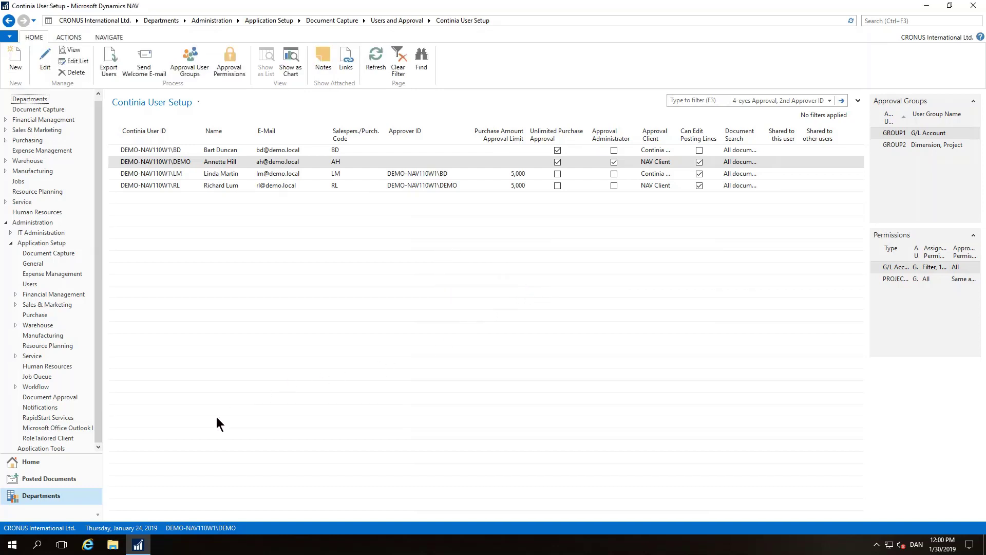
Send purchase invoices 1001 and 1002 for approval from the Purchase Invoices list.
click(90, 545)
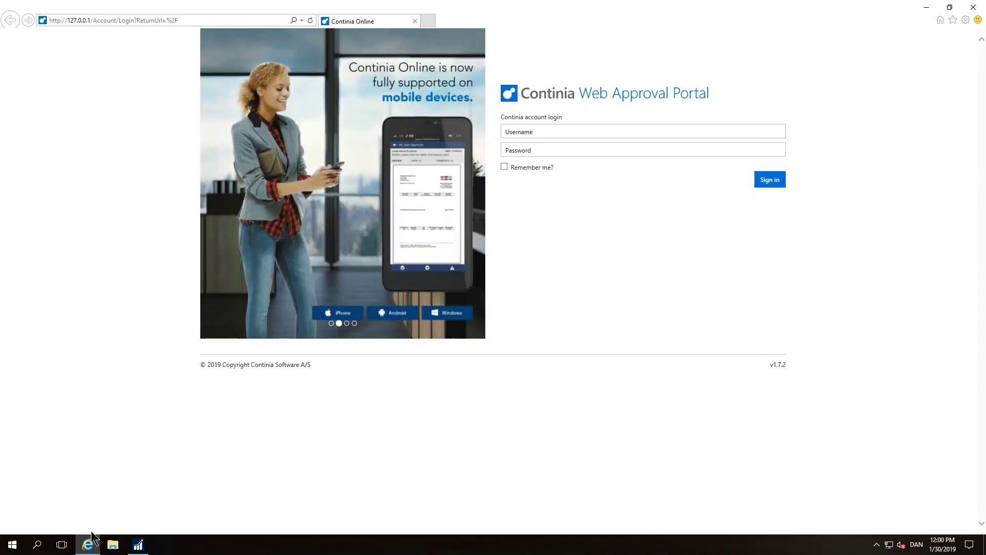
click(137, 545)
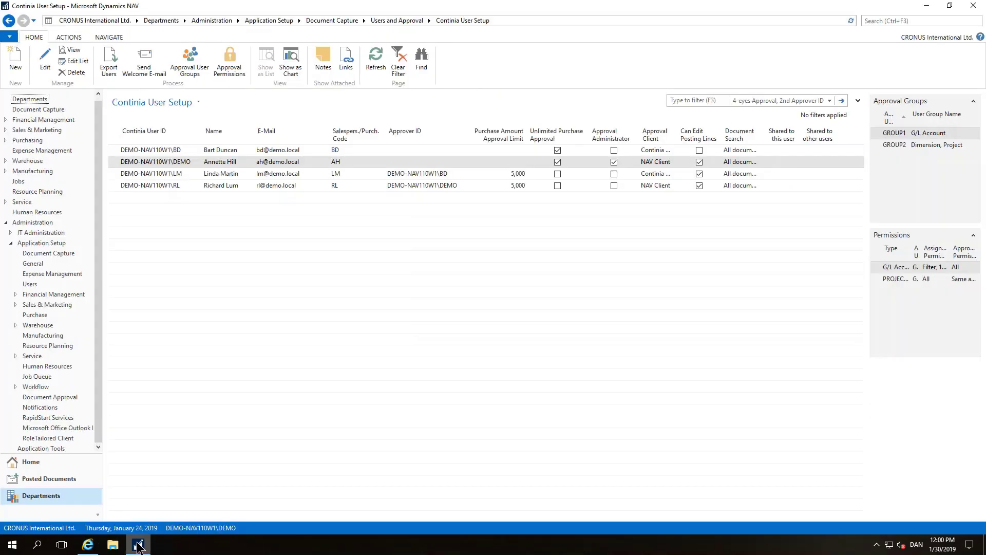
click(33, 463)
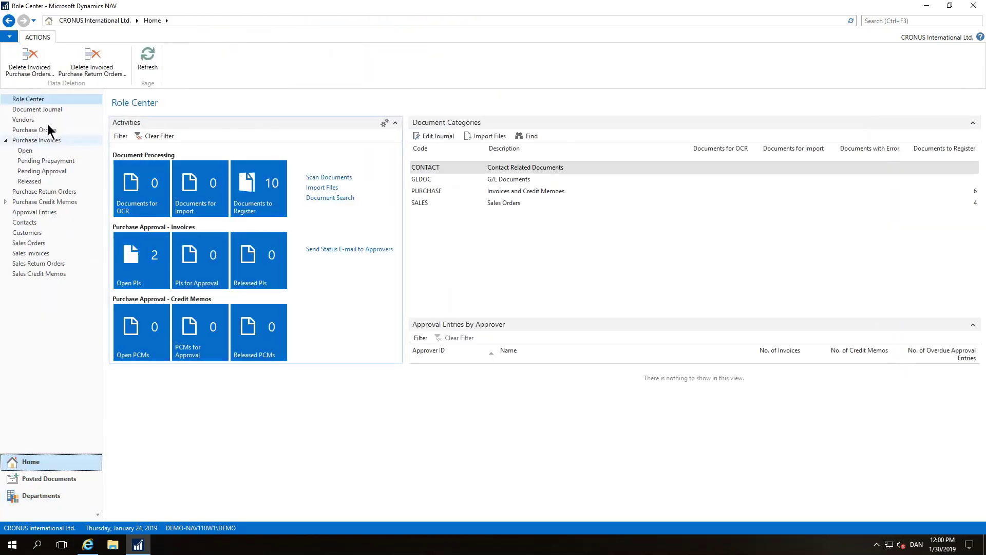
click(45, 142)
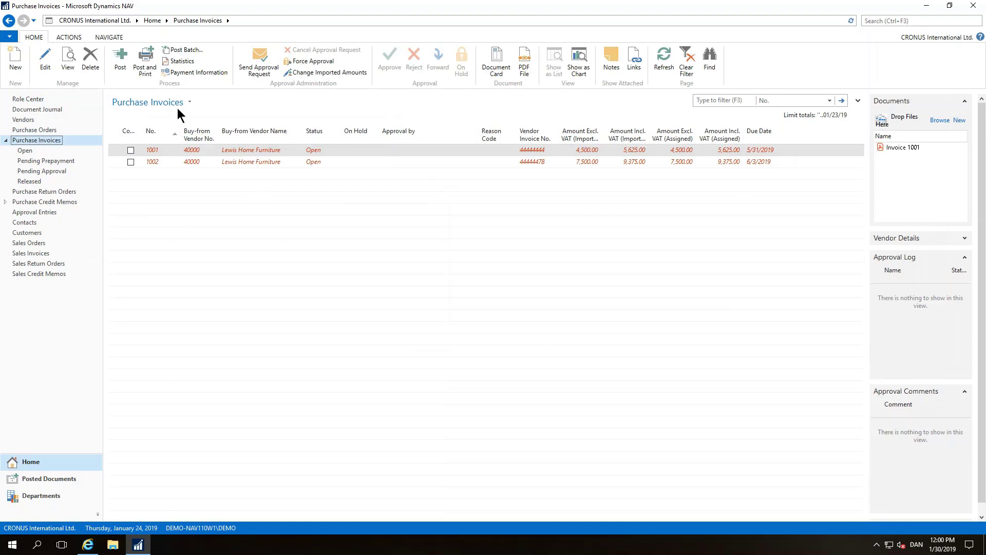
click(254, 66)
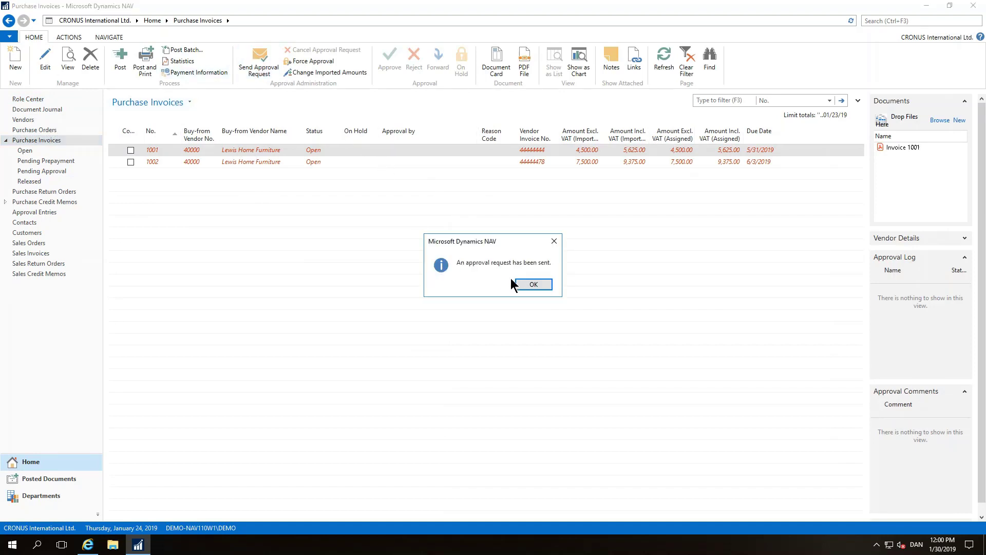
click(513, 285)
click(190, 162)
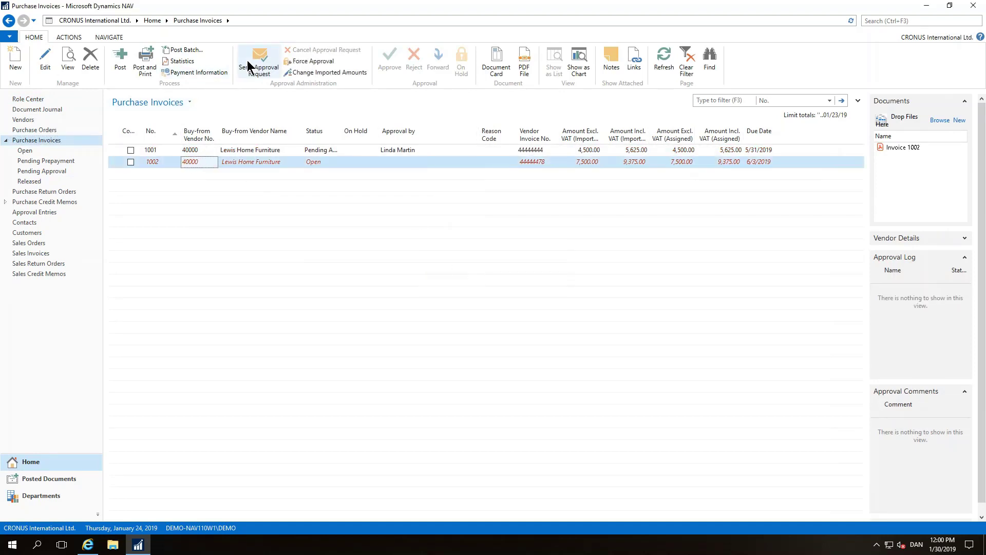
click(252, 67)
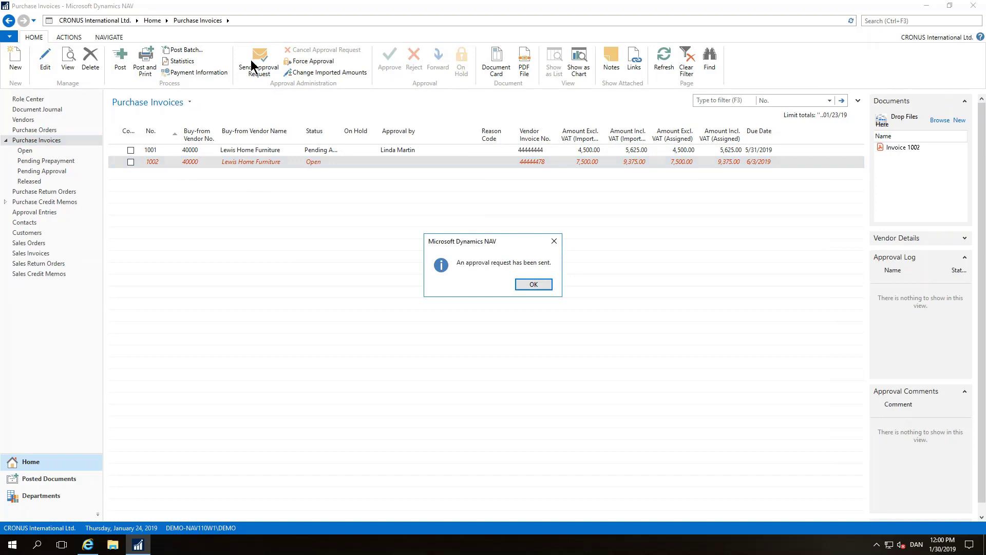
click(532, 285)
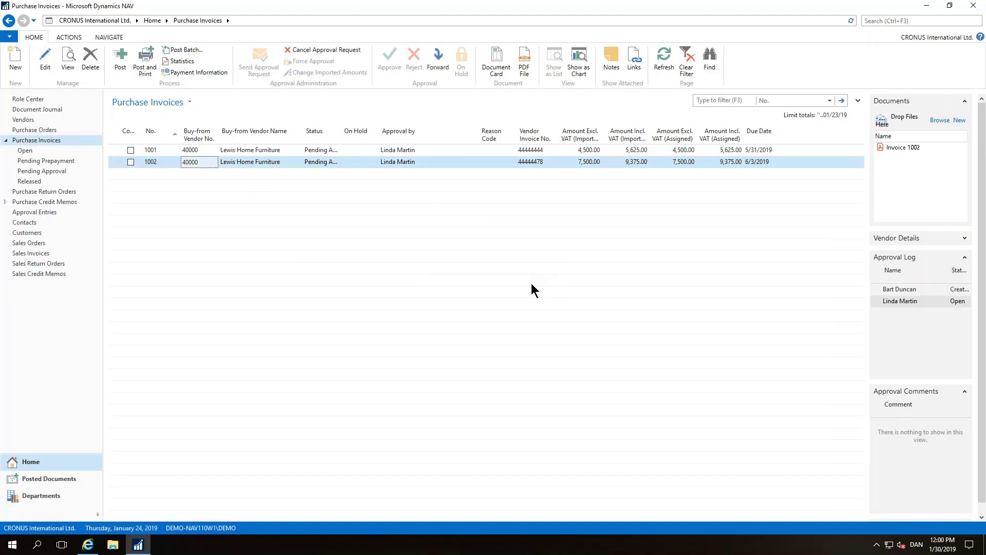
Sign in to the Web Approval Portal, check open approvals 1001 and 1002, and return to NAV.
click(88, 545)
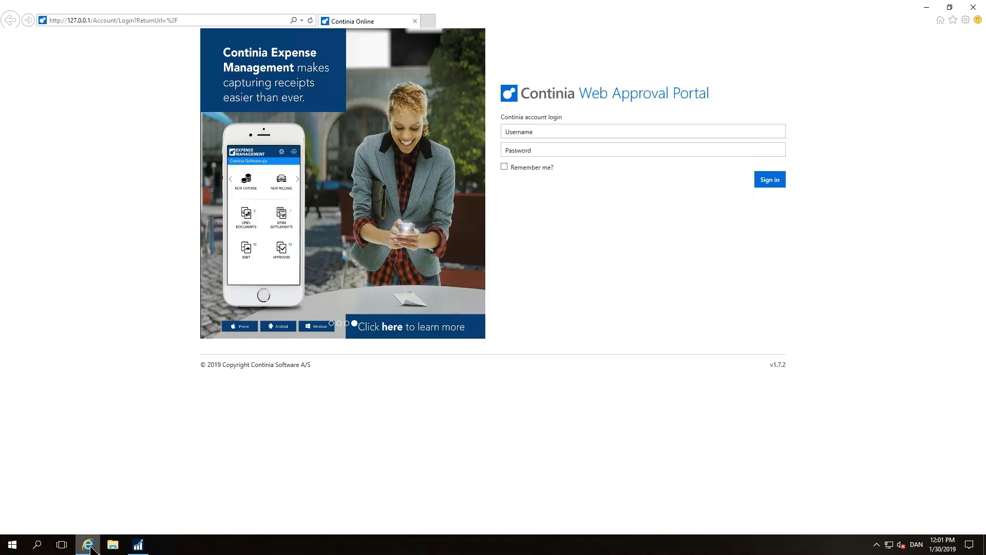
click(530, 127)
text(m)
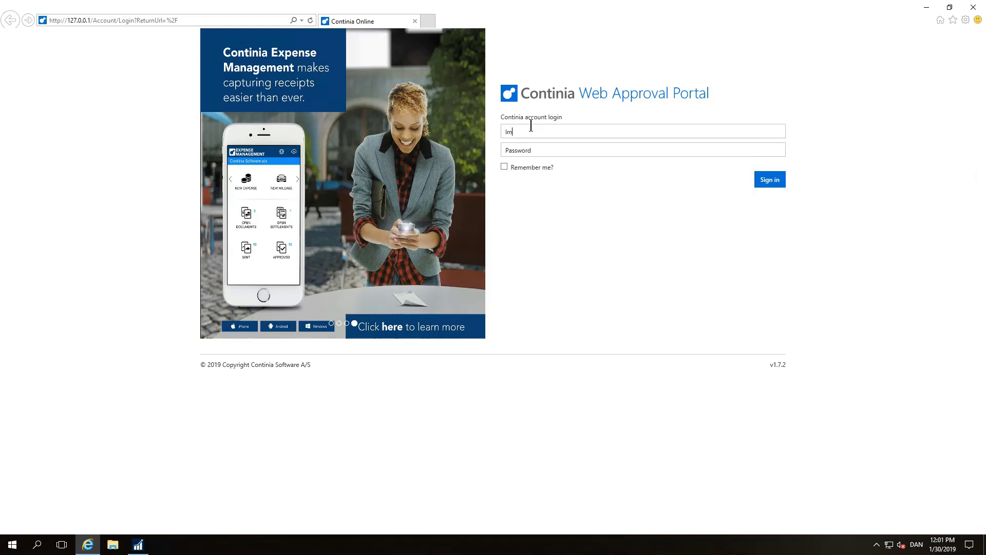
key(Tab)
text(lm)
click(778, 182)
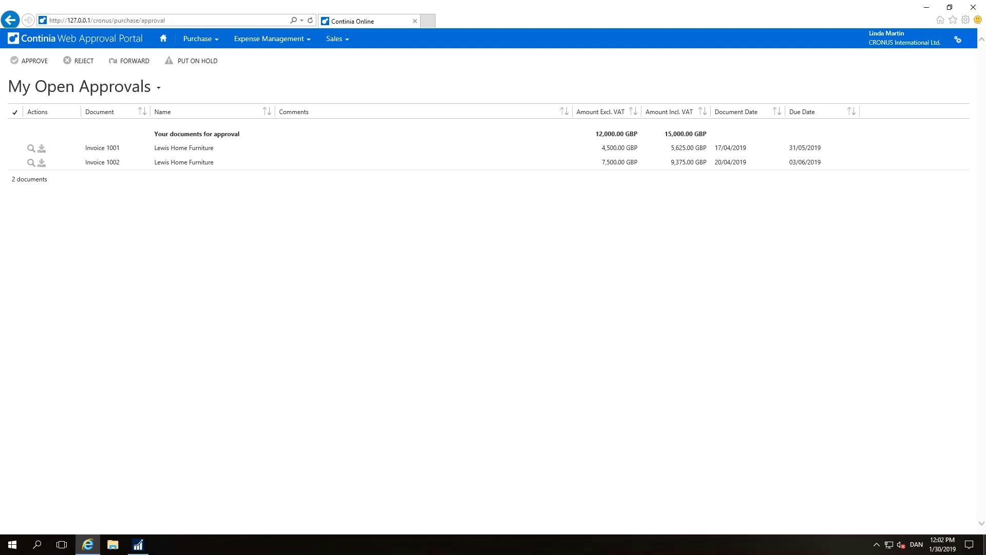
click(139, 545)
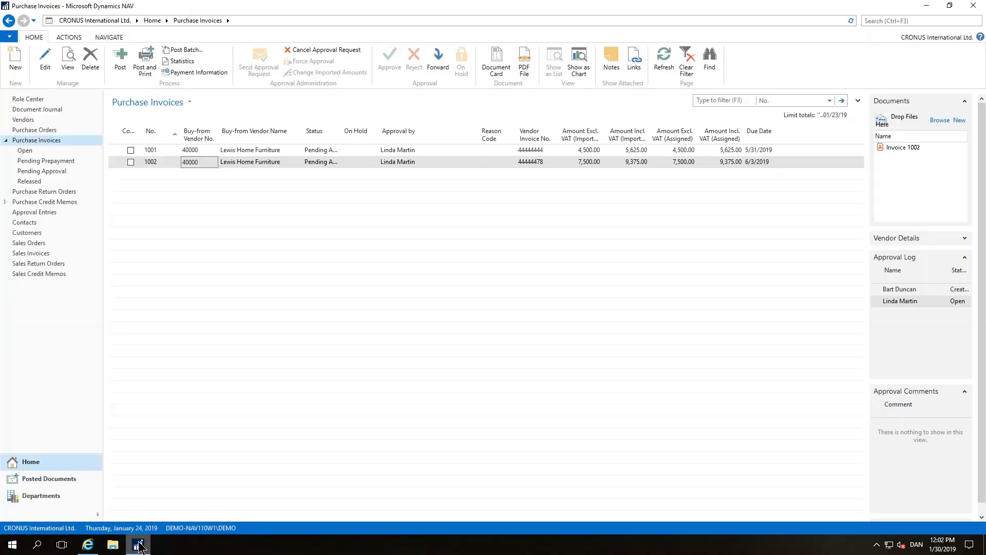
Under Document Capture > Approval User Groups, create group LINDA named 'Lindas list'.
click(68, 497)
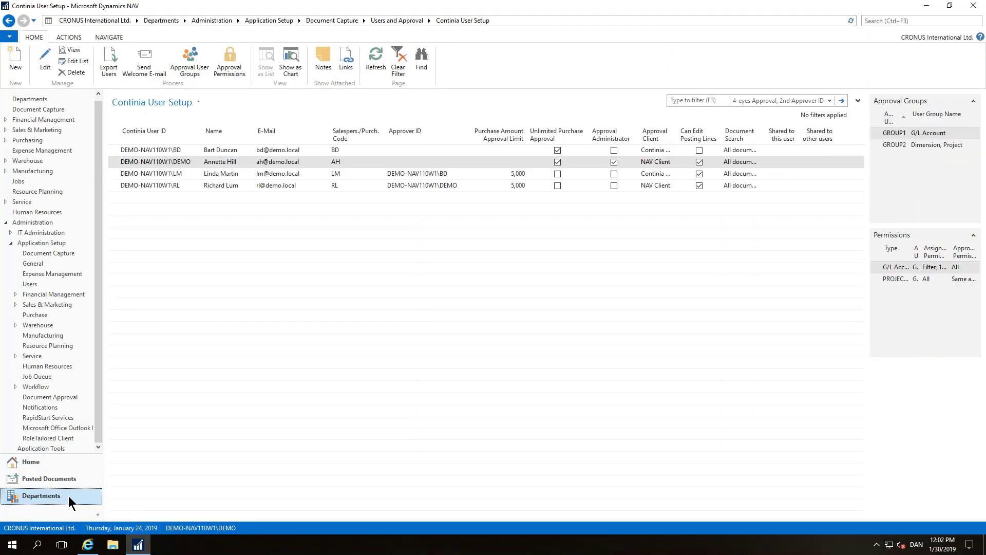
click(344, 20)
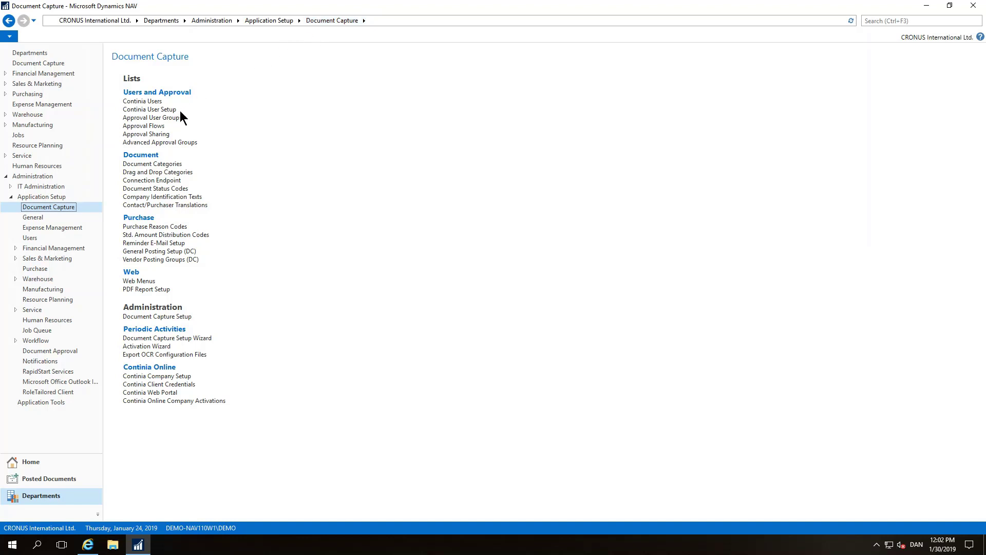
click(152, 117)
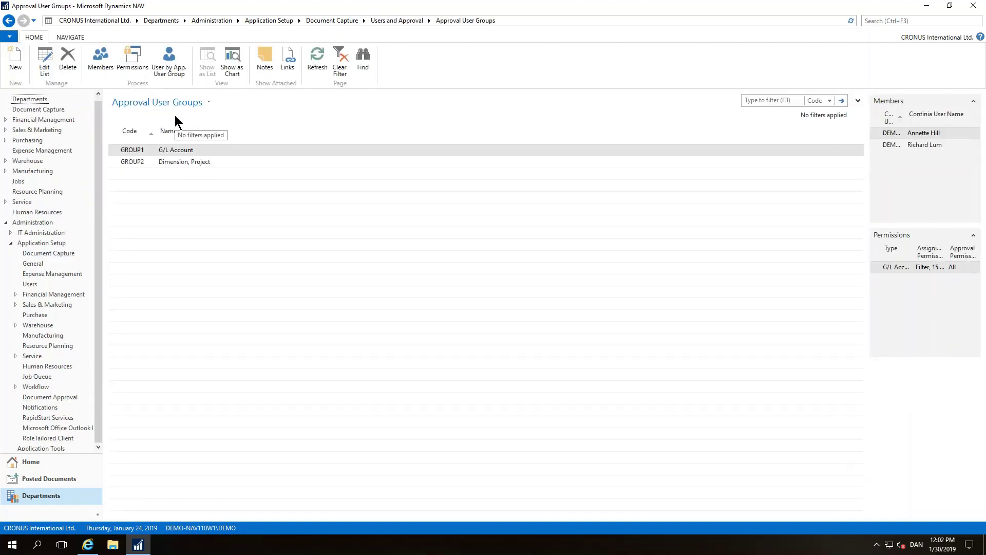
click(18, 68)
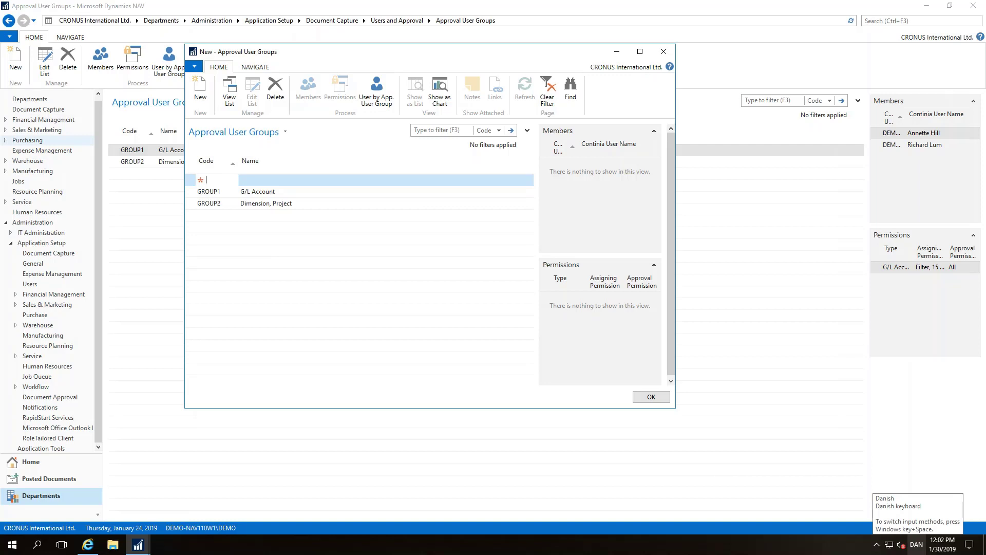
text(Ida)
key(Tab)
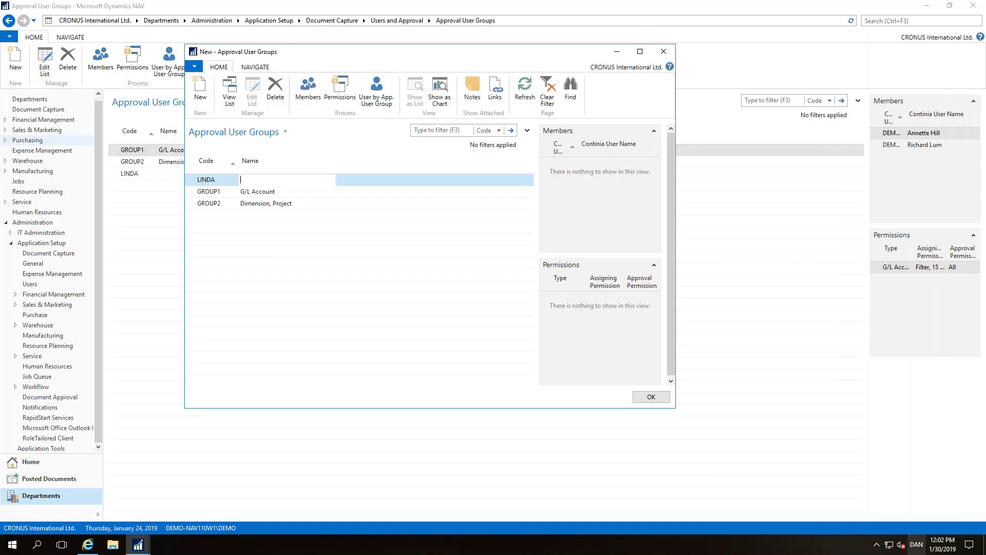
text(Lindas list)
key(Down)
key(Up)
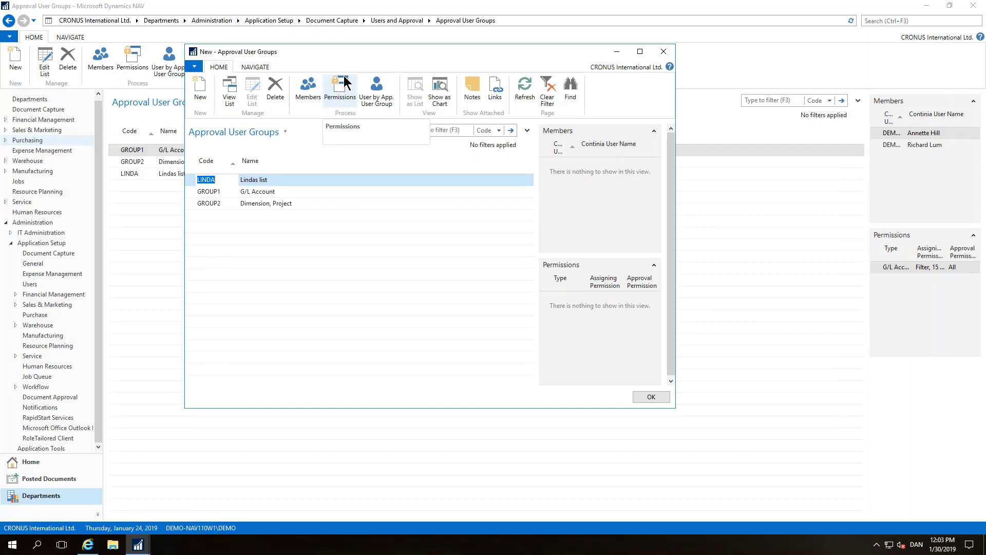
Give LINDA a G/L Account permission with assigning permission Filter and filter 8200..8390.
click(344, 81)
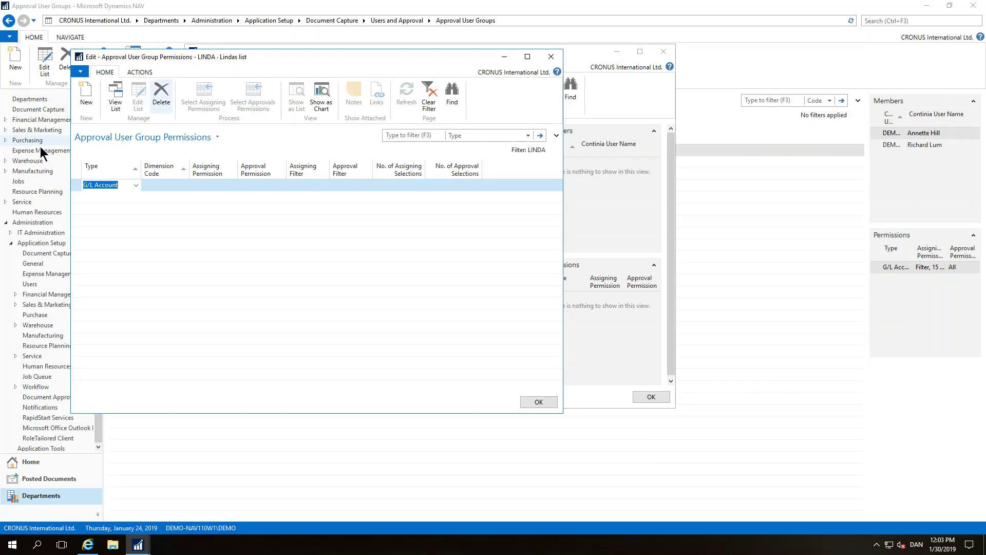
click(135, 185)
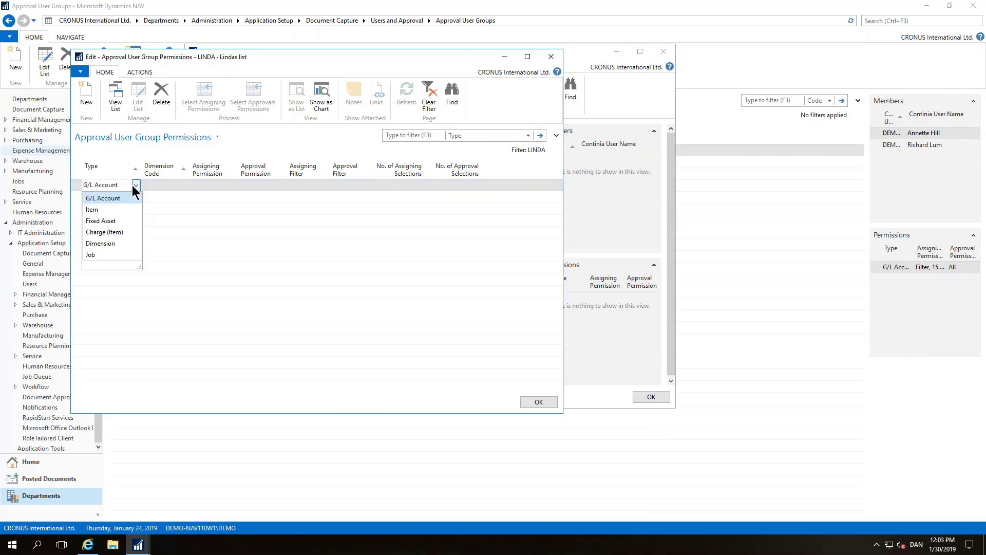
click(135, 187)
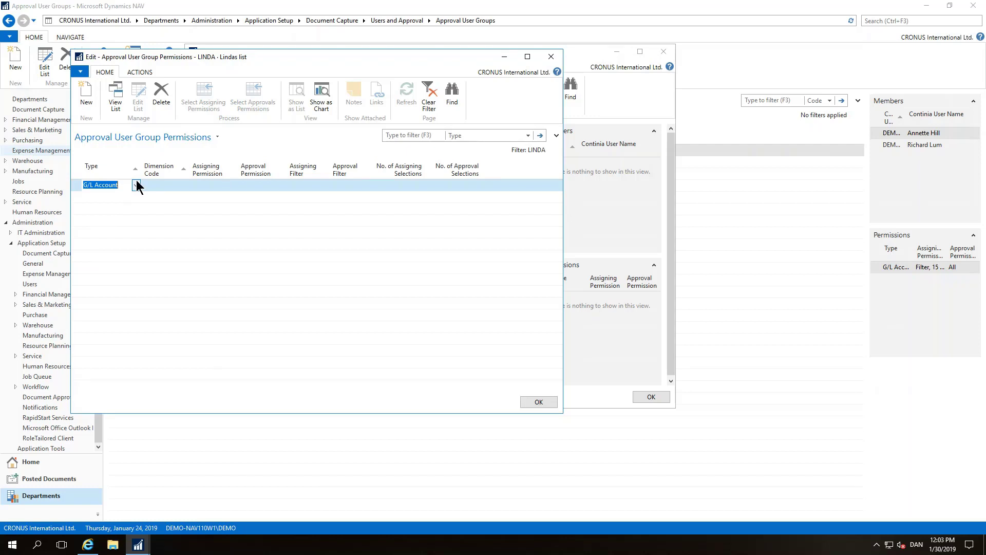
key(Tab)
key(Tab)
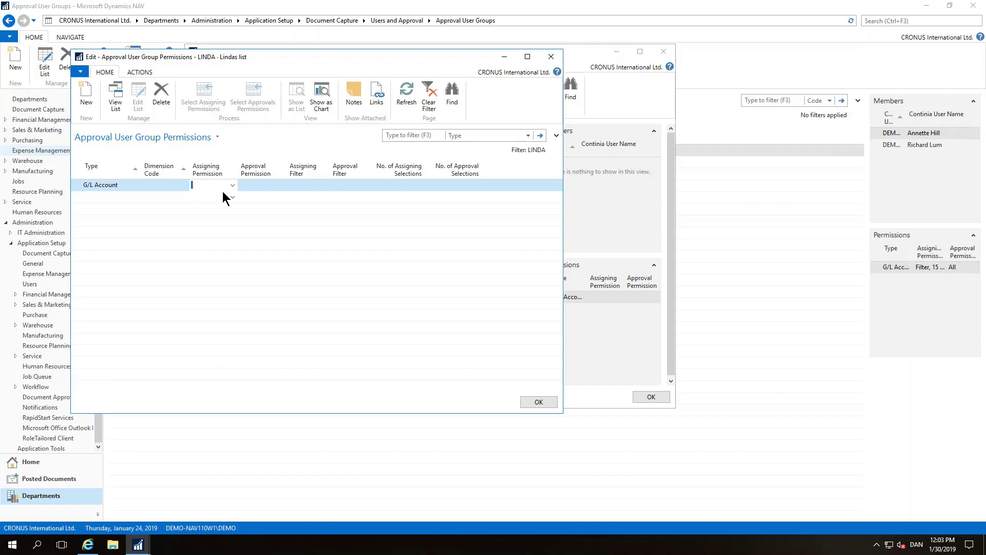
key(alt+Down)
key(Down)
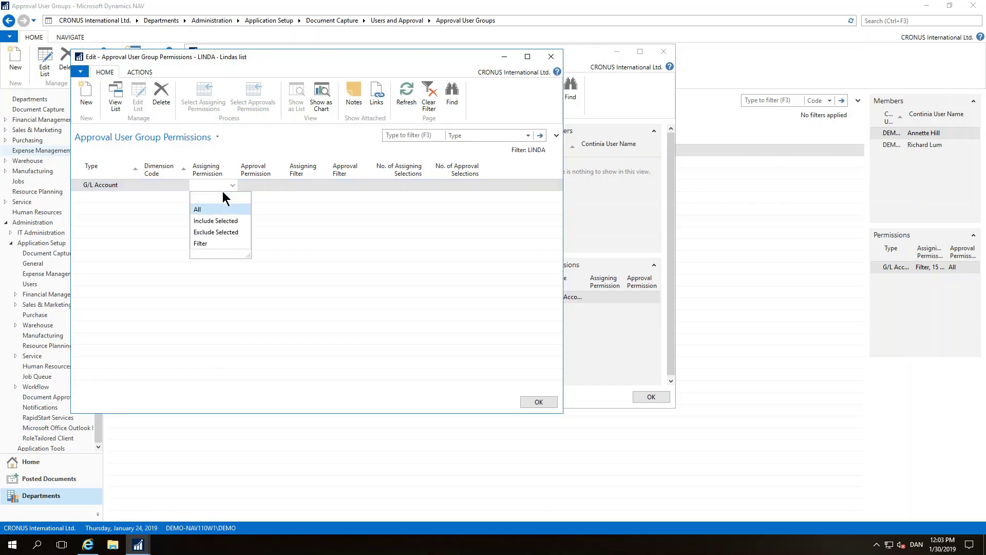
key(Down)
key(Down)
key(Return)
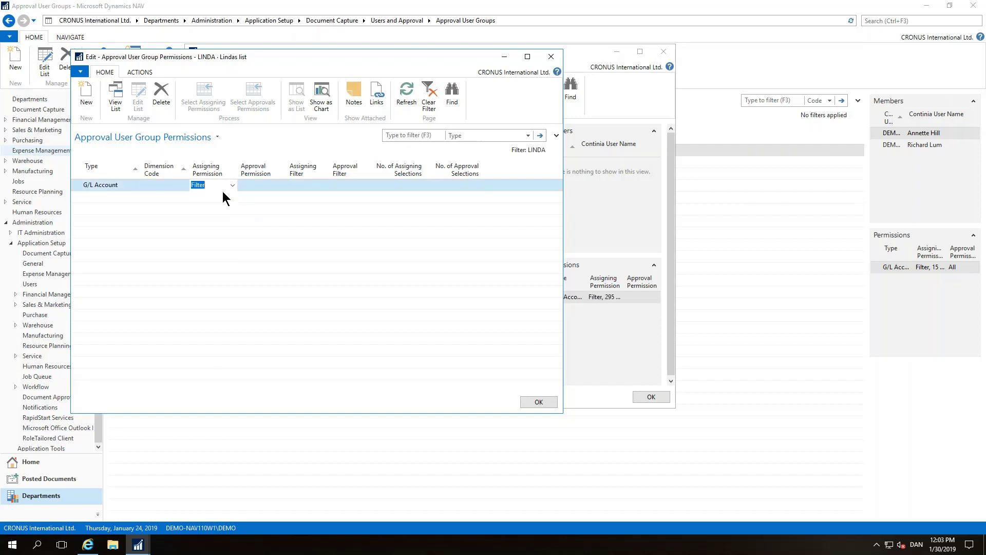
click(297, 185)
text(82)
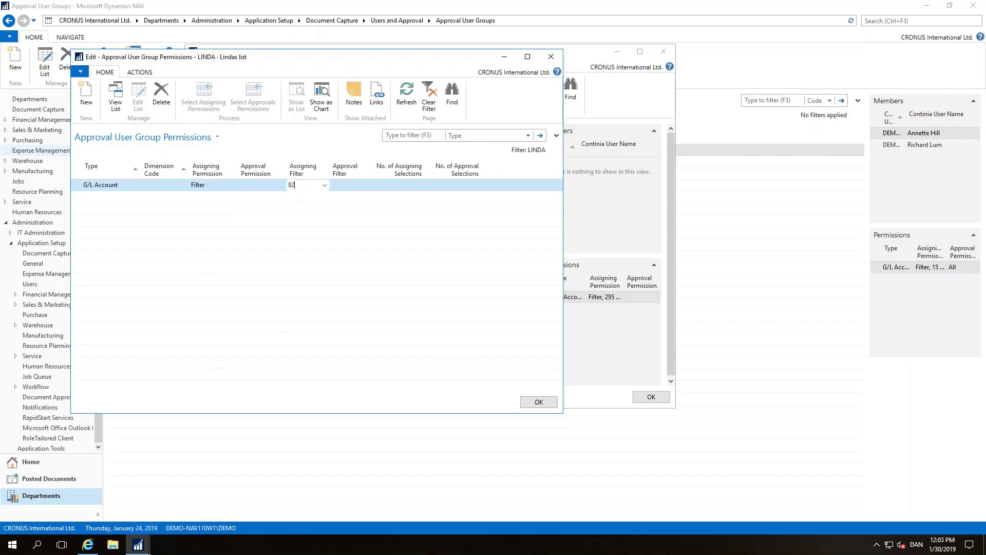
text(00..)
text(8390)
key(Tab)
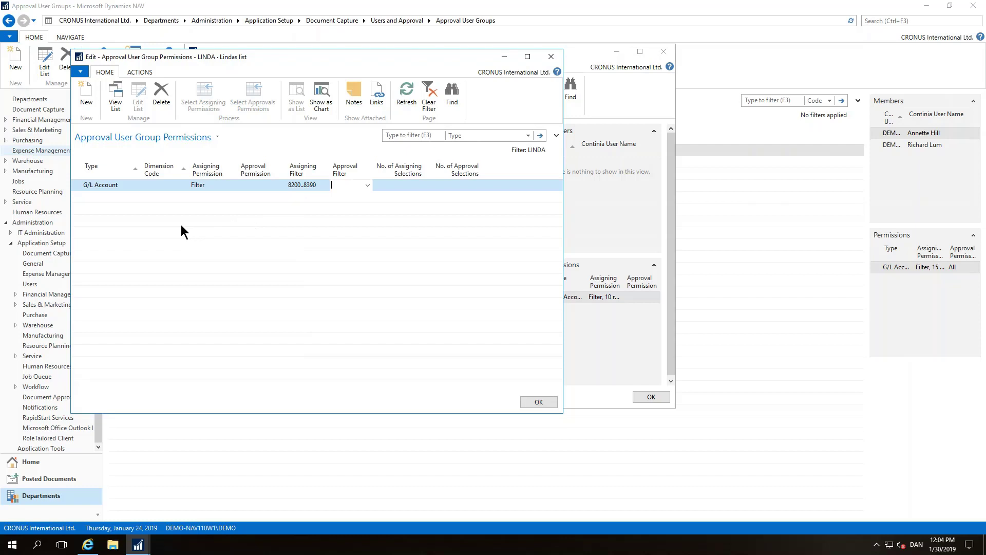
Add a Dimension permission for PROJECT with assigning permission All, and close the permissions window.
click(120, 197)
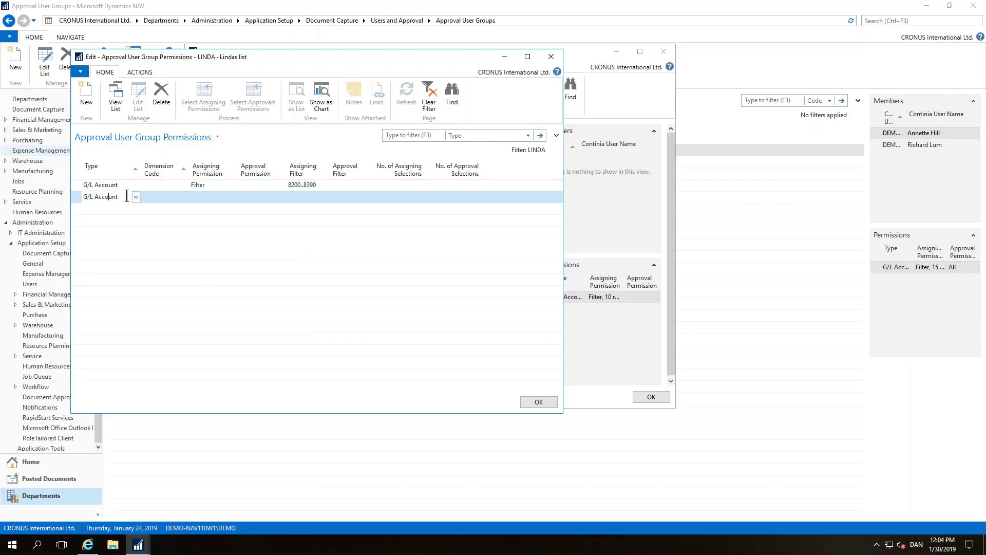
click(138, 199)
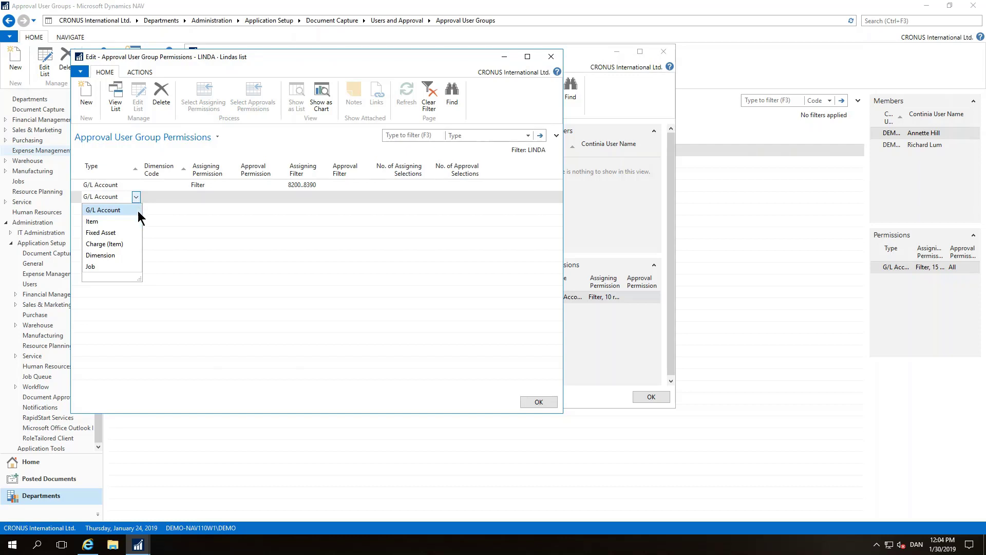
click(120, 255)
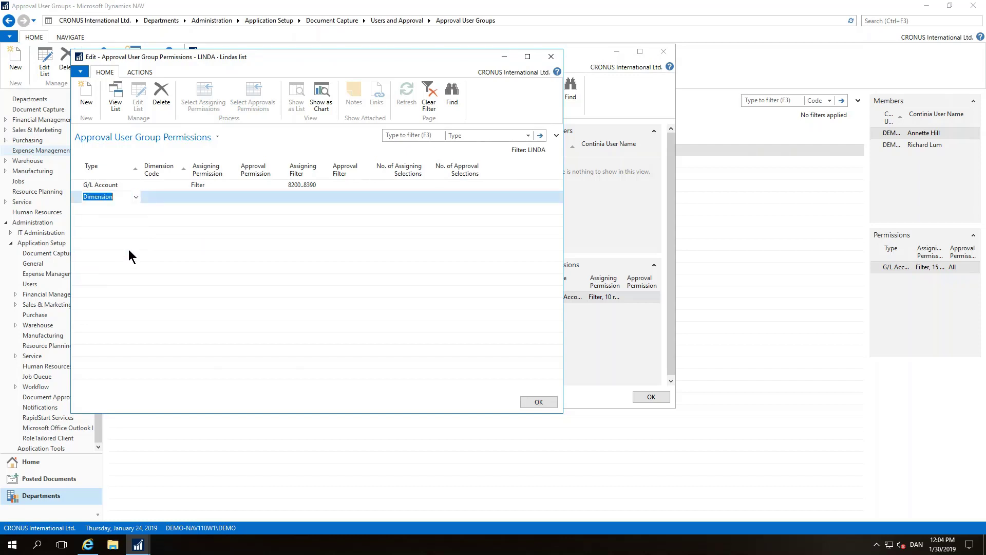
click(185, 198)
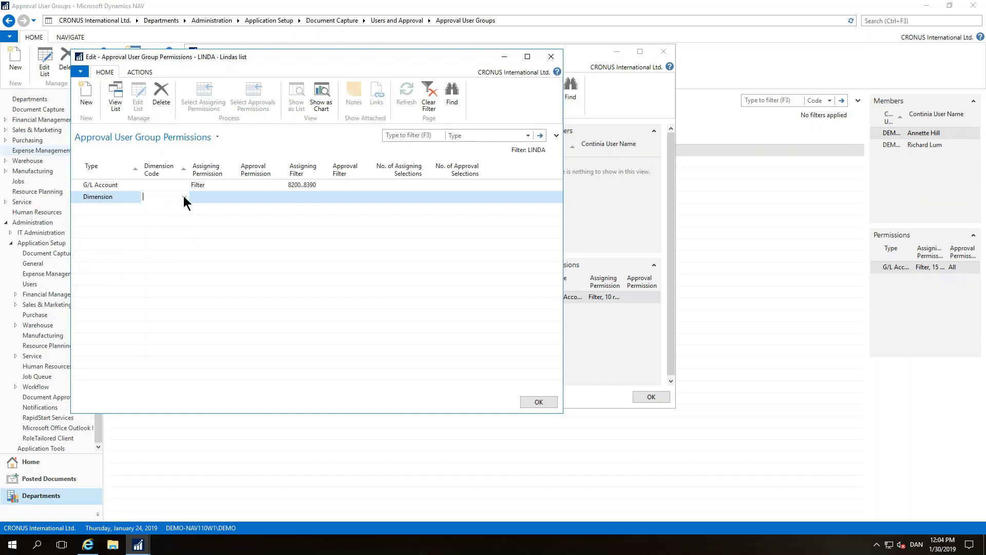
click(185, 196)
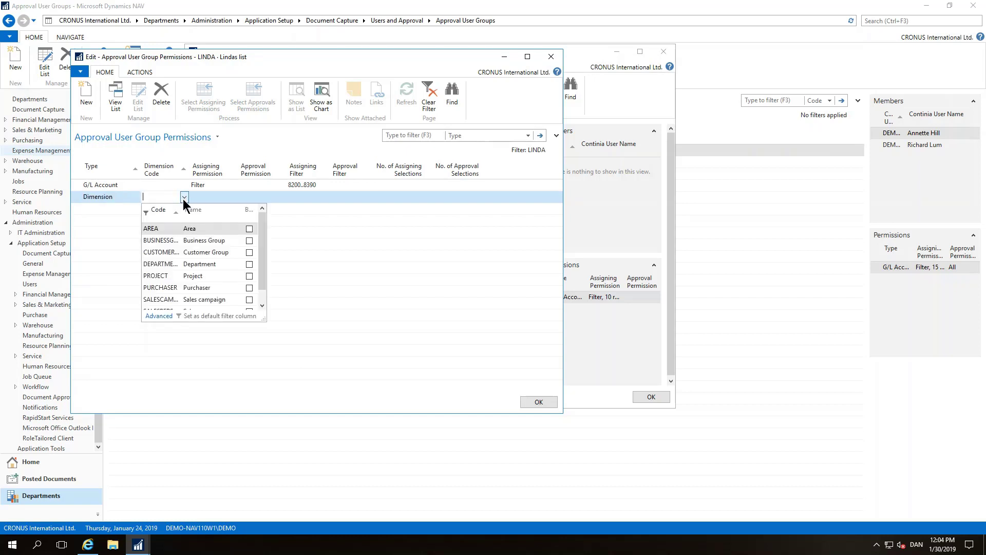
click(166, 276)
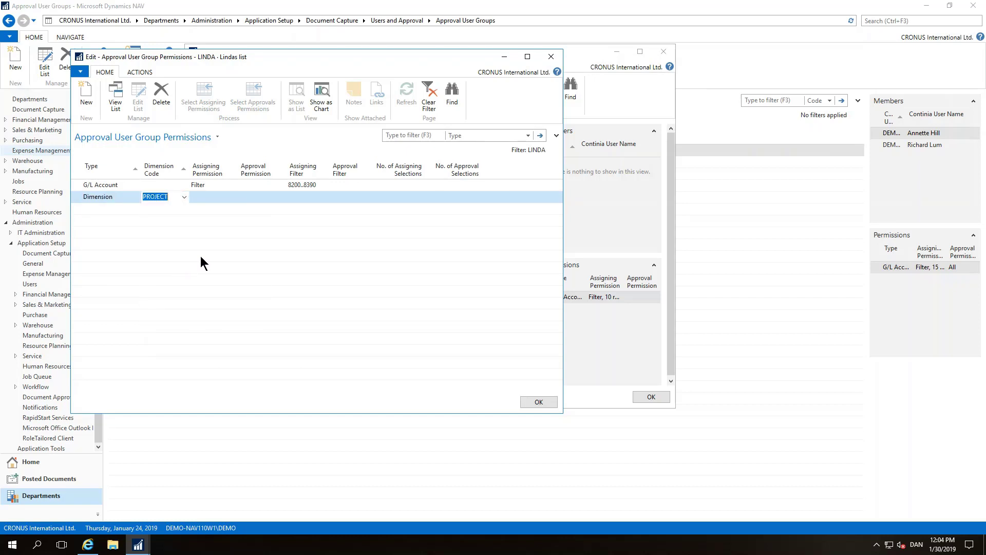
click(232, 202)
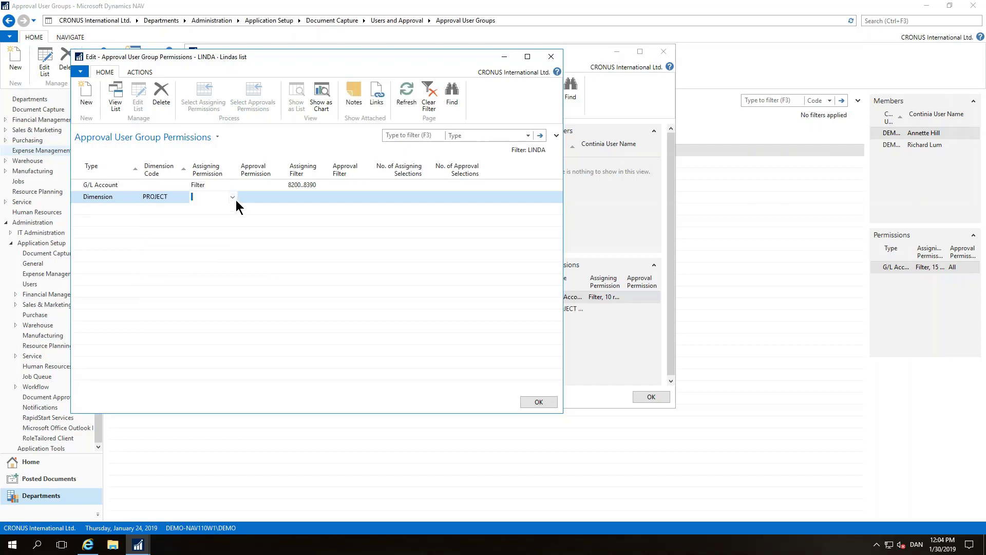
click(233, 198)
click(218, 222)
key(Tab)
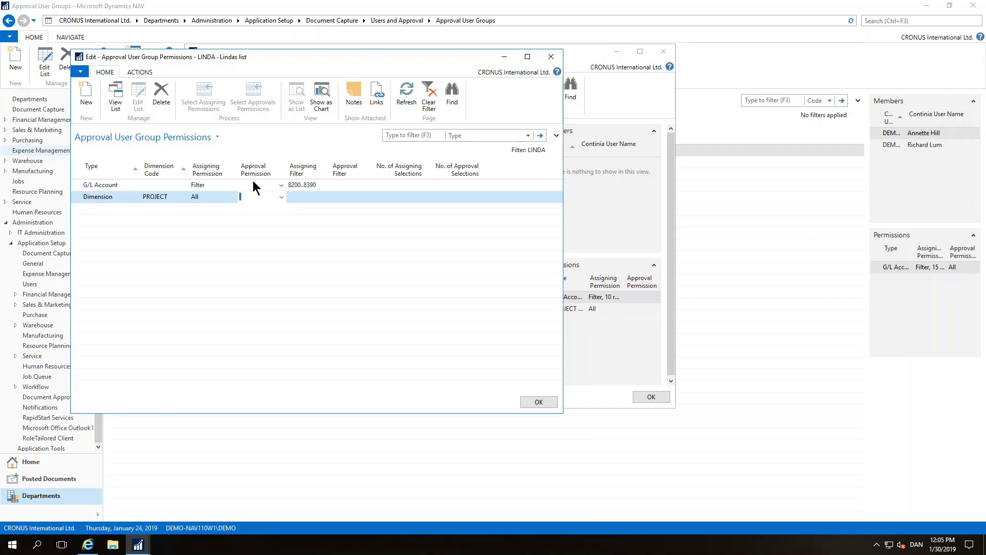
click(551, 58)
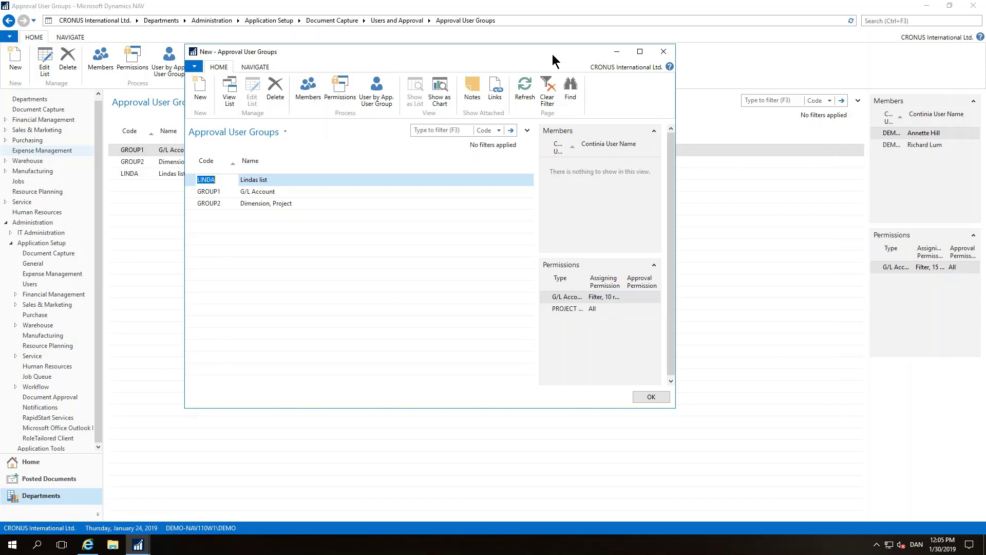
click(391, 88)
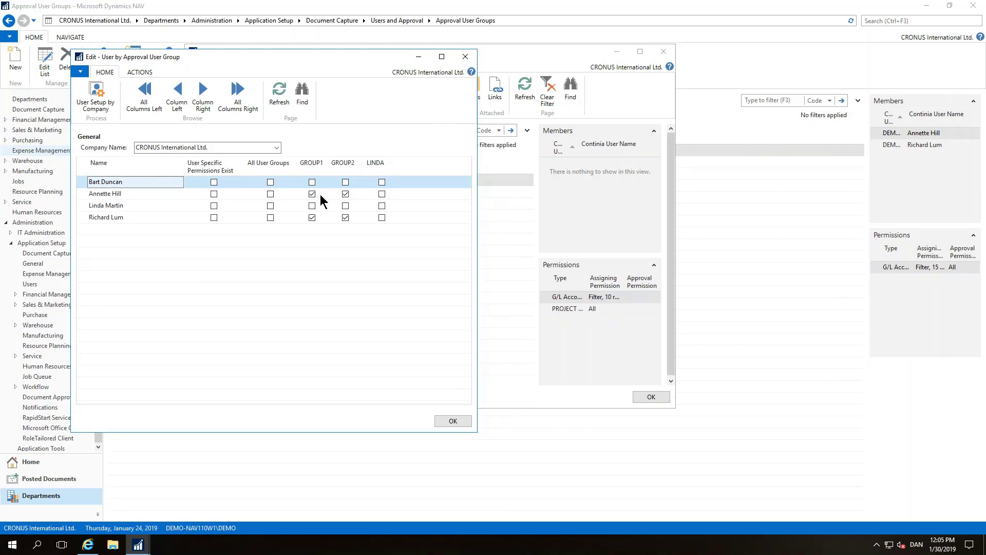
click(382, 207)
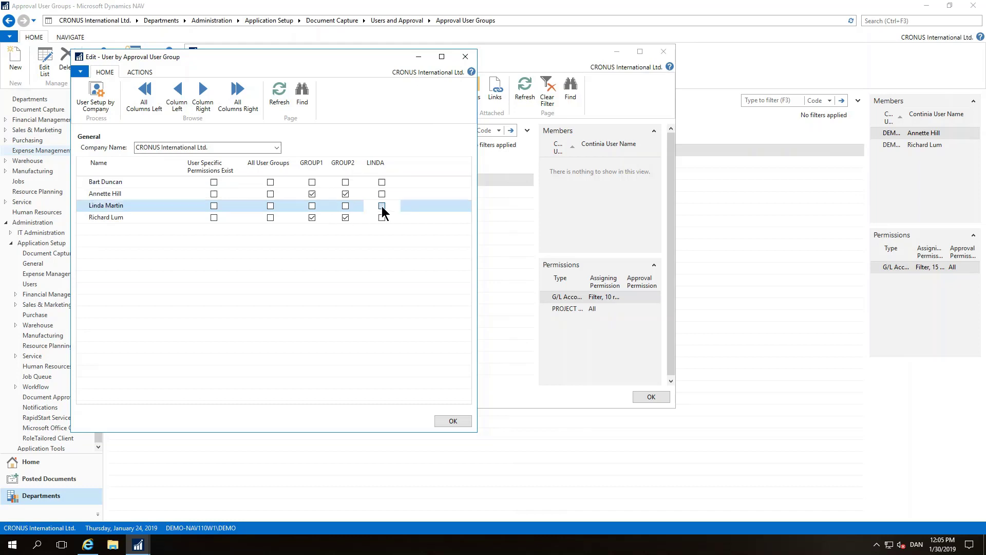
click(458, 421)
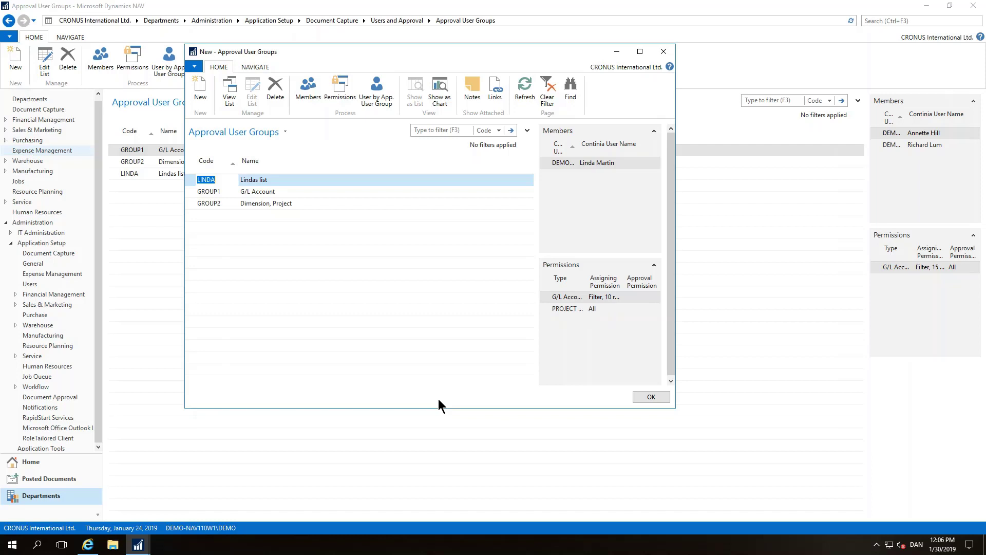
click(651, 398)
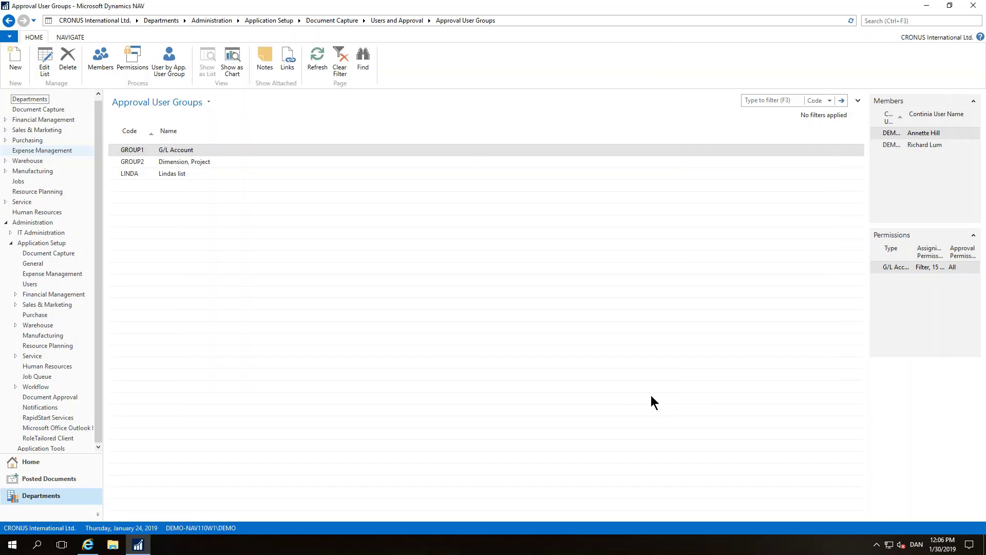
In the portal, inspect invoice 1001's line options: accounts 8210–8390 and projects MERCEDES, TOYOTA, VW.
click(88, 545)
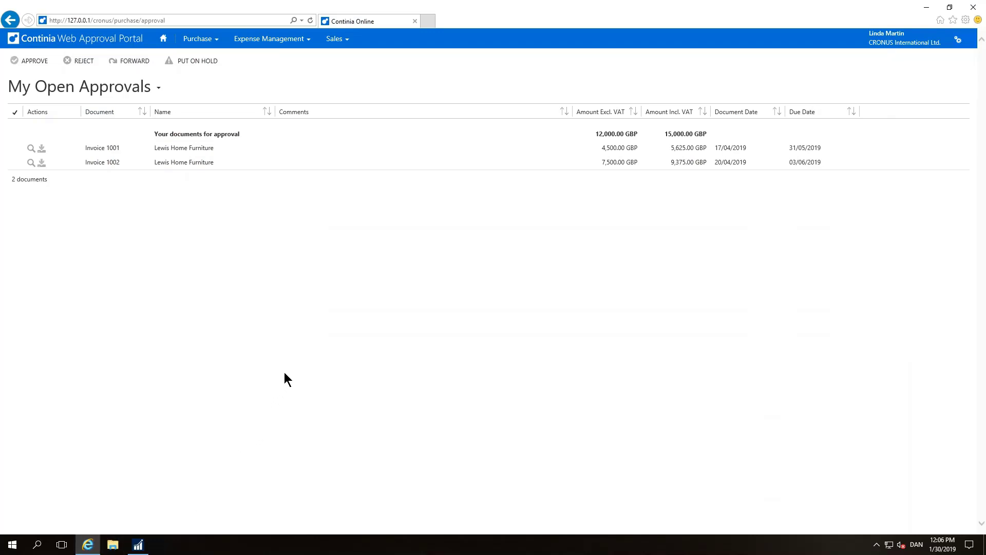
click(205, 150)
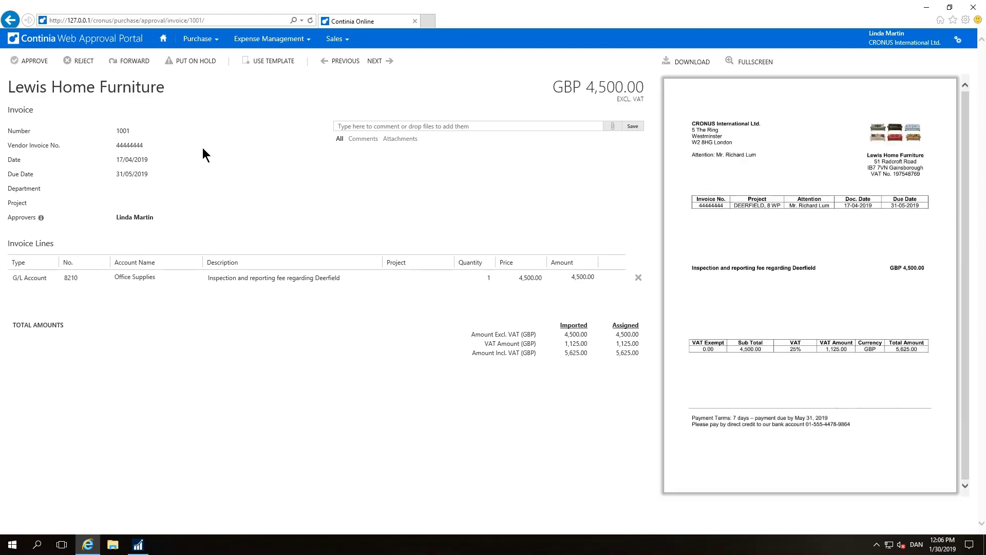
click(90, 276)
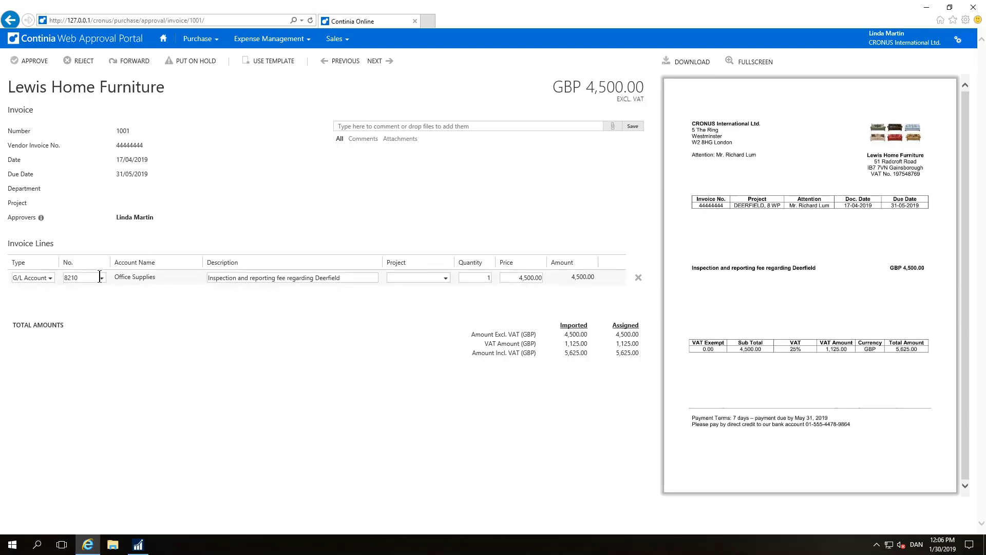
click(101, 277)
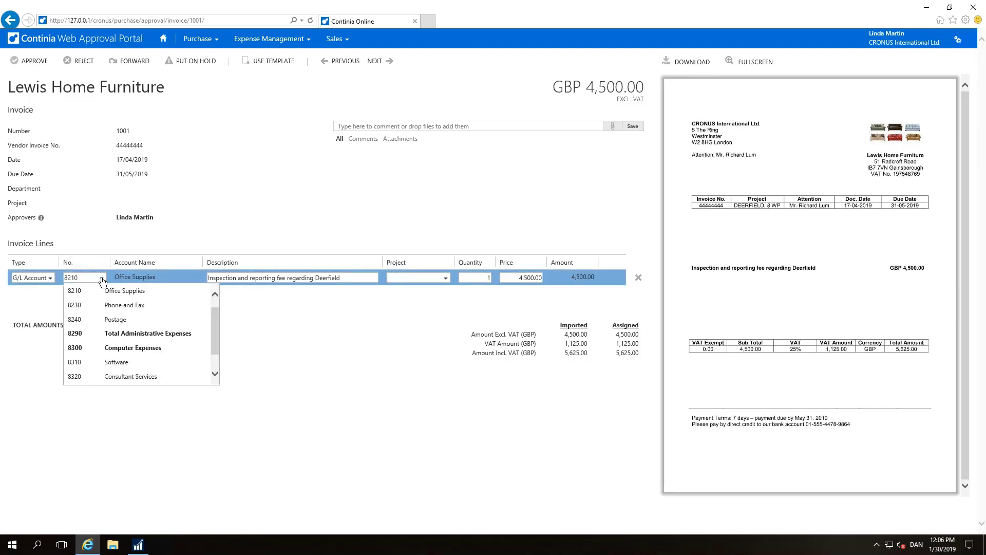
mouse_move(215, 319)
mouse_down()
mouse_move(215, 301)
mouse_move(213, 361)
mouse_up()
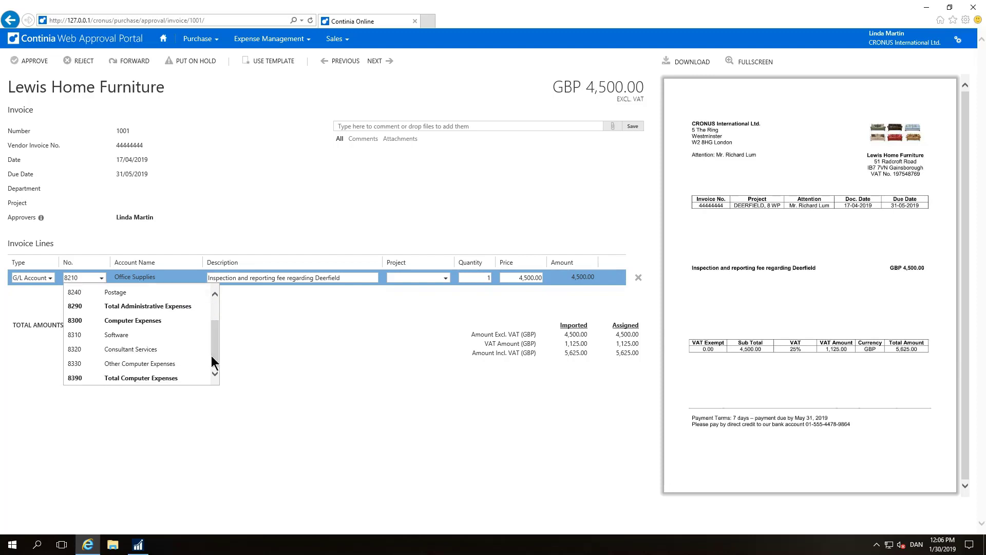
click(446, 278)
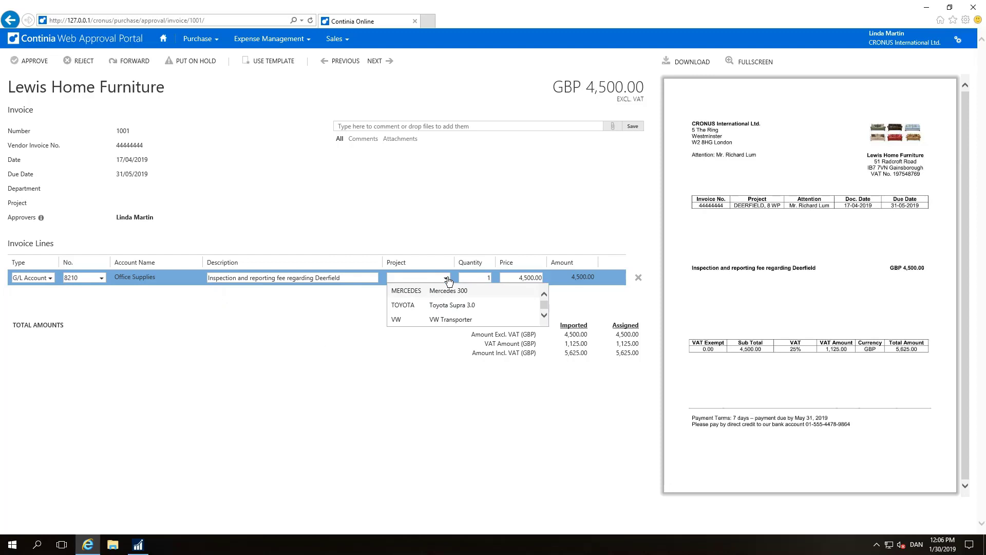